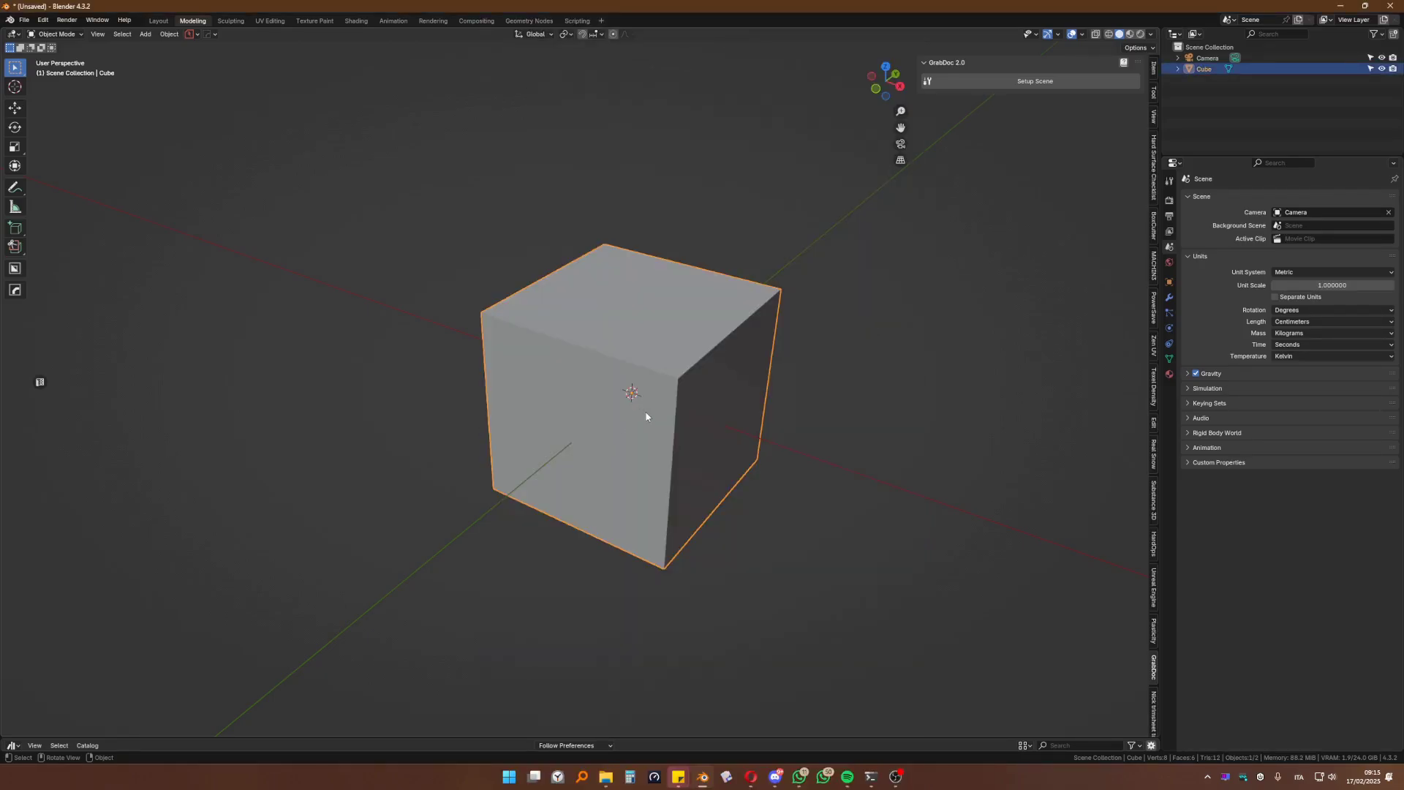
Step: Delete the default cube, reset the 3D cursor to the origin, and add a plane
{"action": "key", "text": "x"}
{"action": "left_click", "coordinate": [646, 411]}
{"action": "key", "text": "shift+c"}
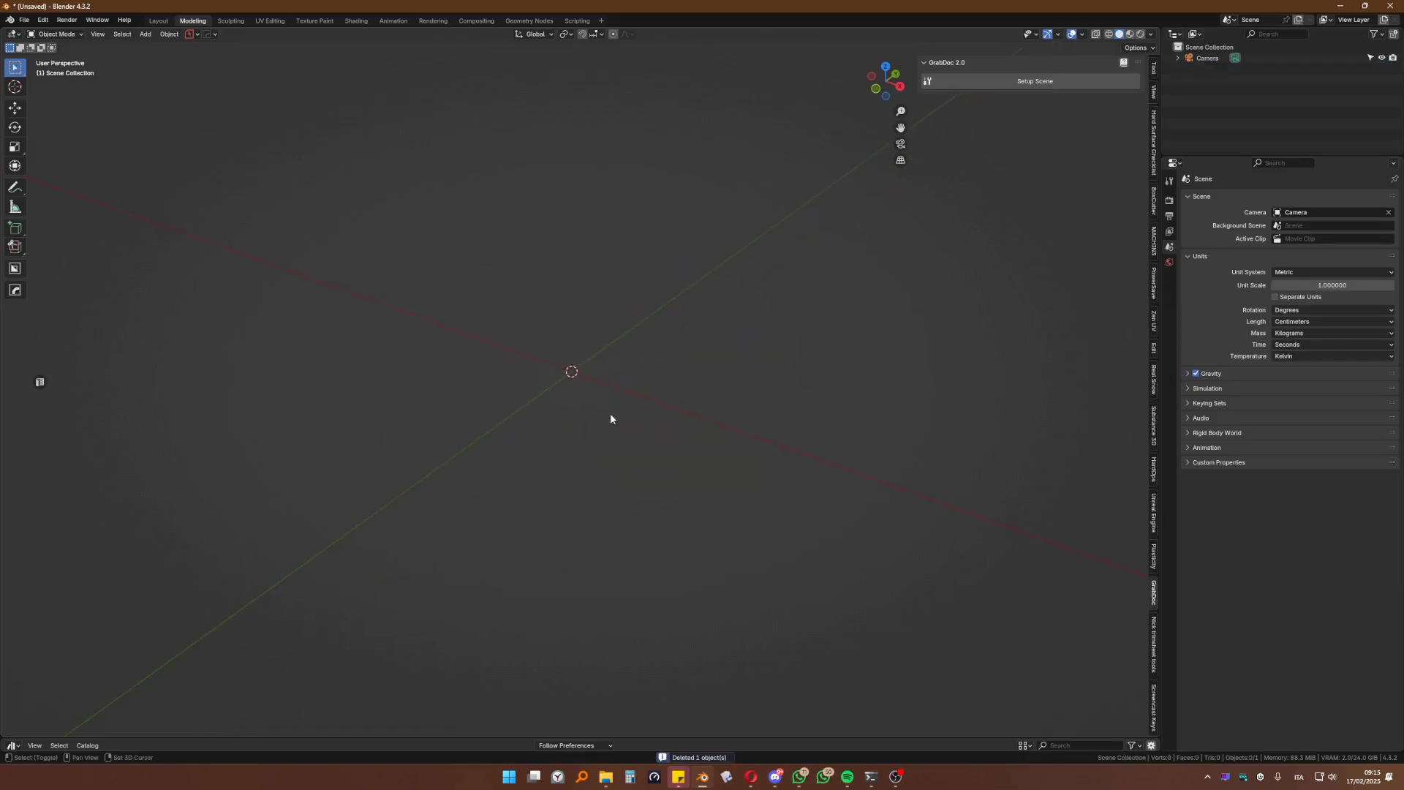
{"action": "key", "text": "shift+a"}
{"action": "mouse_move", "coordinate": [609, 406]}
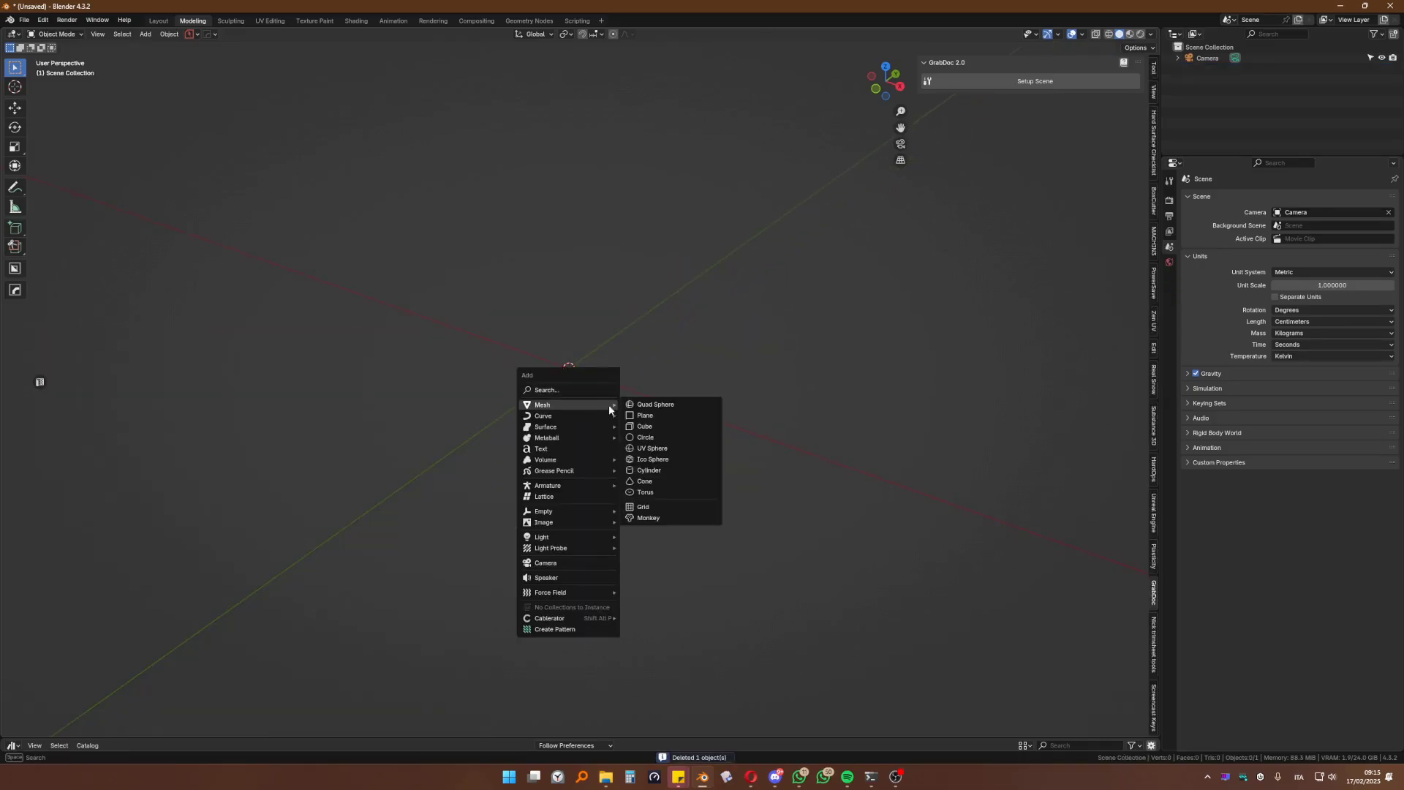
{"action": "left_click", "coordinate": [656, 419]}
Step: Scale the plane to twice its length along X (S X 2)
{"action": "mouse_move", "coordinate": [643, 422]}
{"action": "middle_mouse_down"}
{"action": "mouse_move", "coordinate": [602, 424]}
{"action": "mouse_move", "coordinate": [617, 424]}
{"action": "middle_mouse_up"}
{"action": "type", "text": "sx2"}
{"action": "key", "text": "Return"}
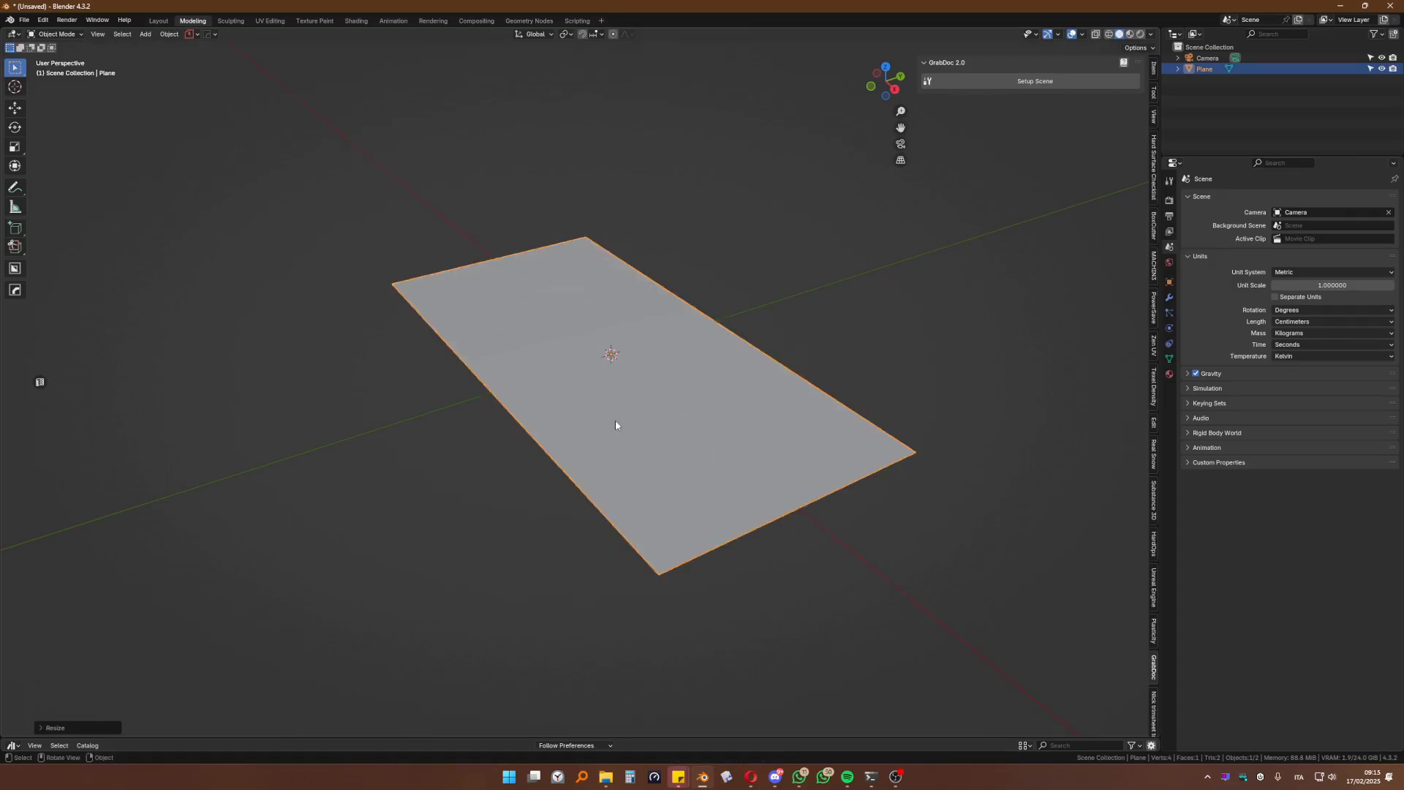
{"action": "mouse_move", "coordinate": [613, 419]}
{"action": "middle_mouse_down"}
{"action": "mouse_move", "coordinate": [569, 385]}
{"action": "mouse_move", "coordinate": [712, 385]}
{"action": "mouse_move", "coordinate": [616, 409]}
{"action": "middle_mouse_up"}
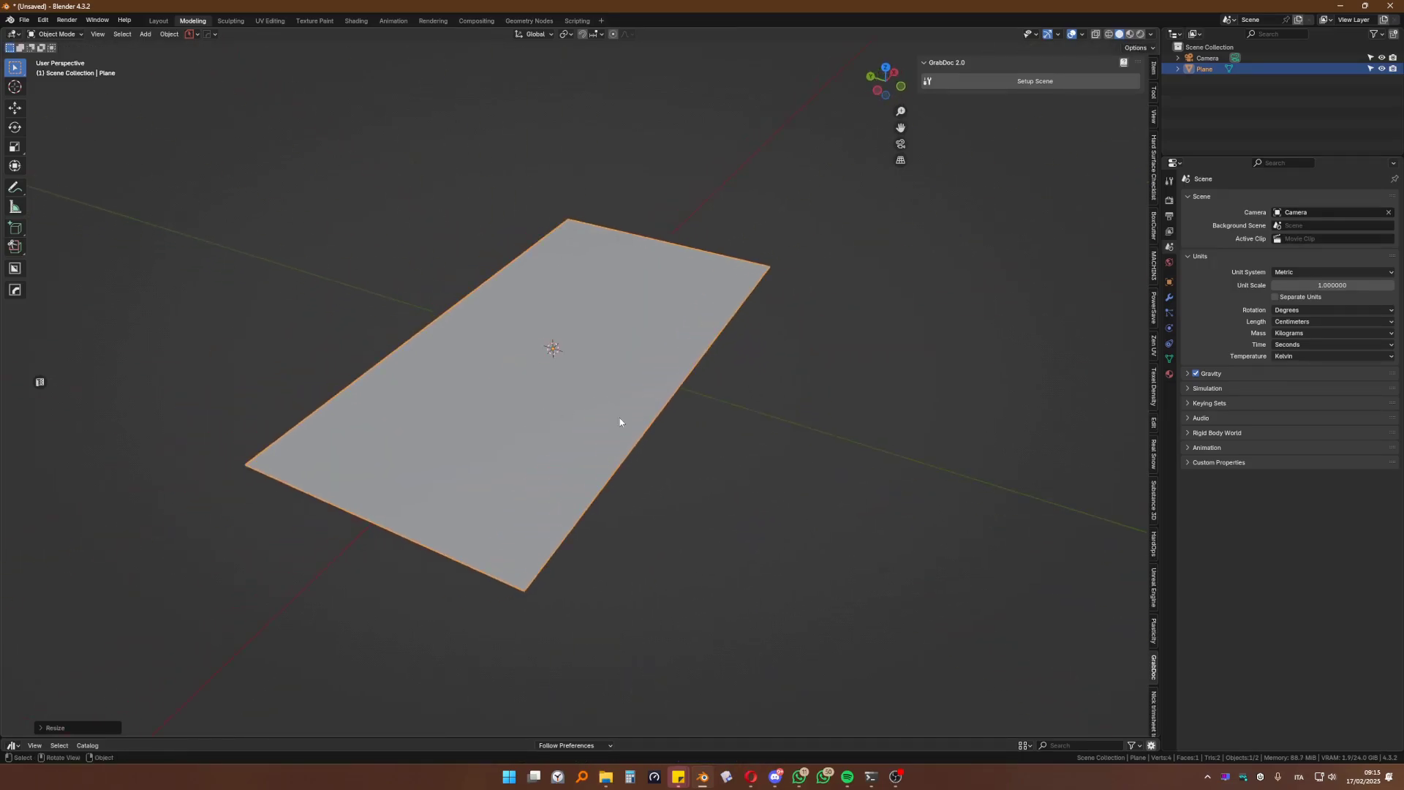
{"action": "scroll", "coordinate": [1153, 658], "scroll_direction": "down", "scroll_amount": 4}
Step: Turn on the on-screen keystroke display add-on and hide the side panel
{"action": "left_click", "coordinate": [1154, 706]}
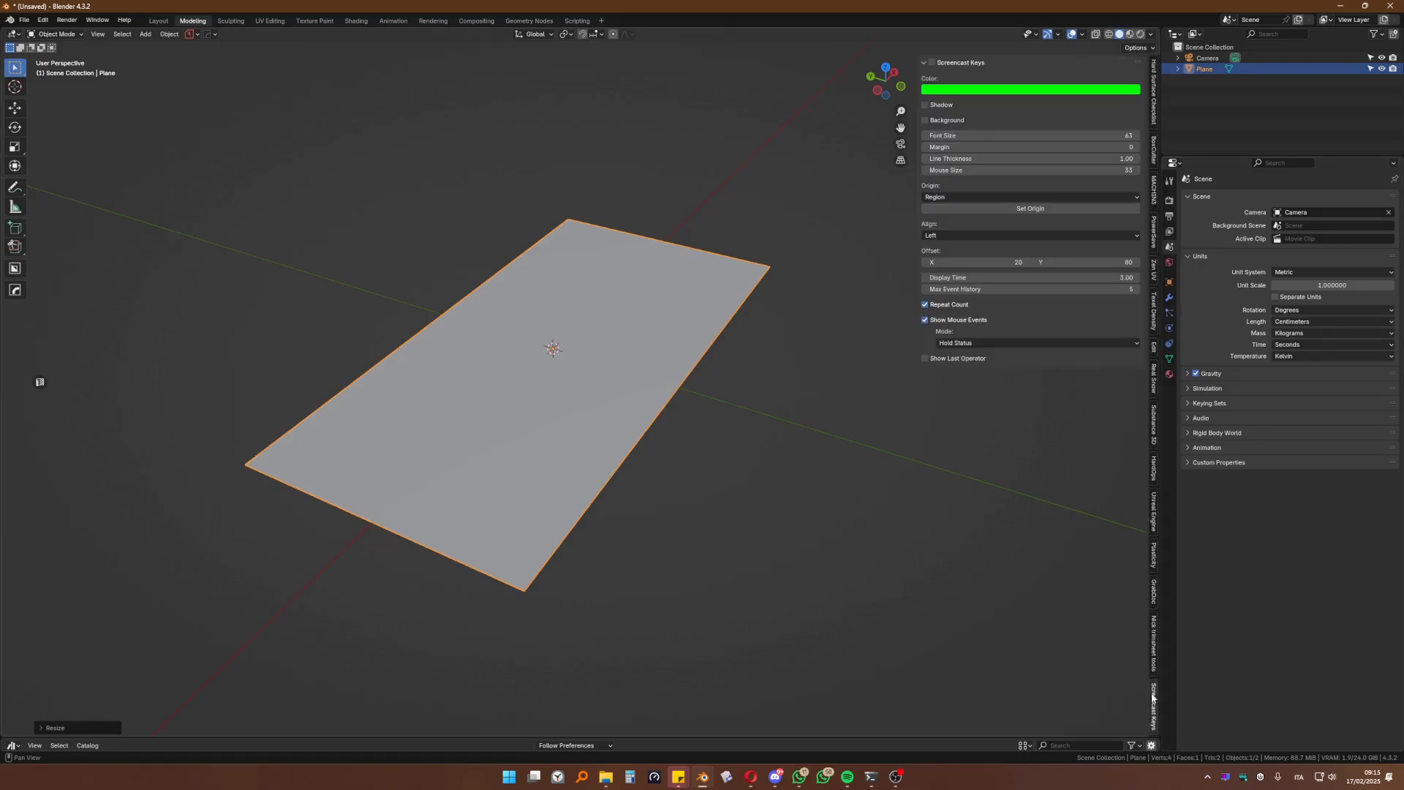
{"action": "left_click", "coordinate": [932, 62]}
{"action": "middle_click_drag", "start_coordinate": [632, 389], "coordinate": [659, 432]}
{"action": "key", "text": "n"}
Step: Apply rotation and scale to the plane and enter Edit Mode
{"action": "key", "text": "ctrl+a"}
{"action": "left_click", "coordinate": [632, 476]}
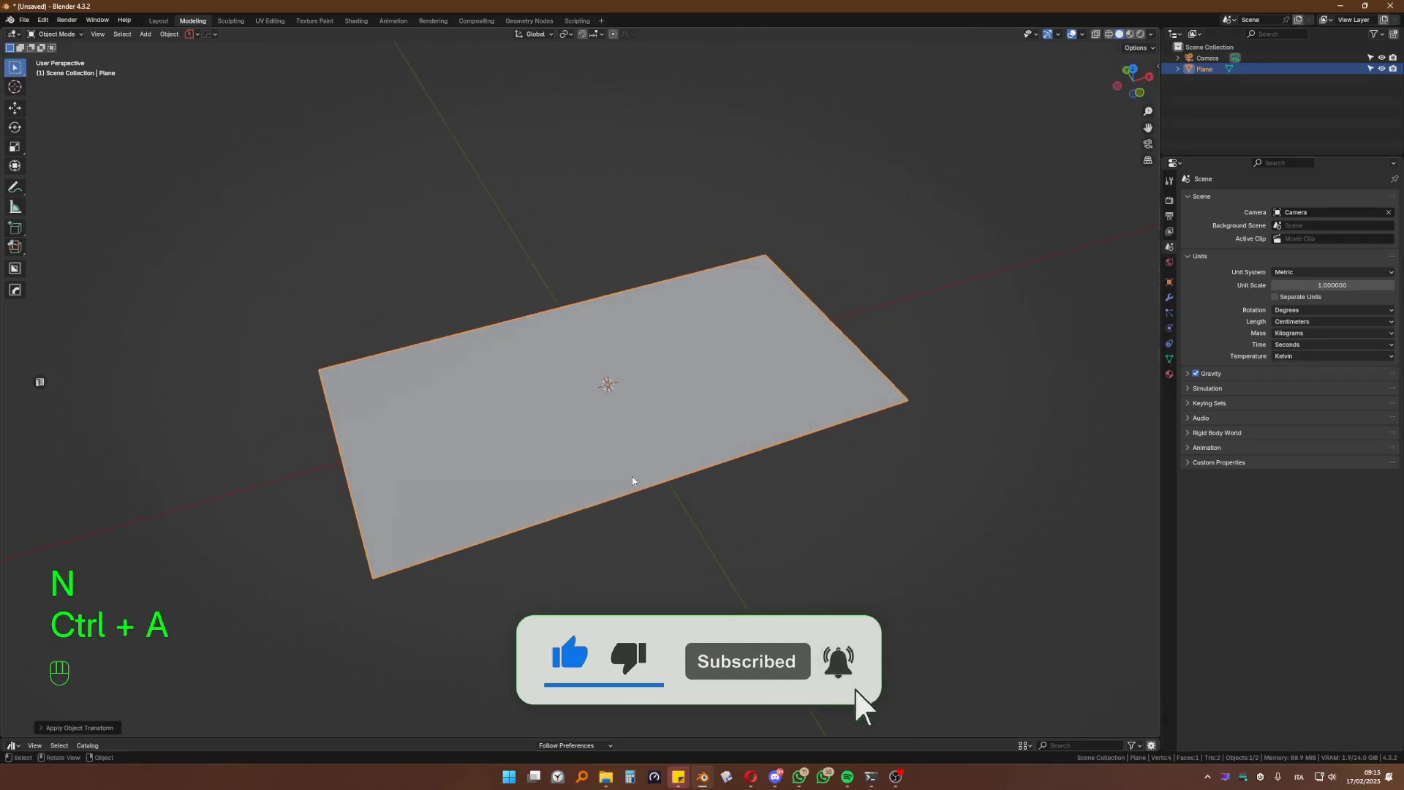
{"action": "key", "text": "Tab"}
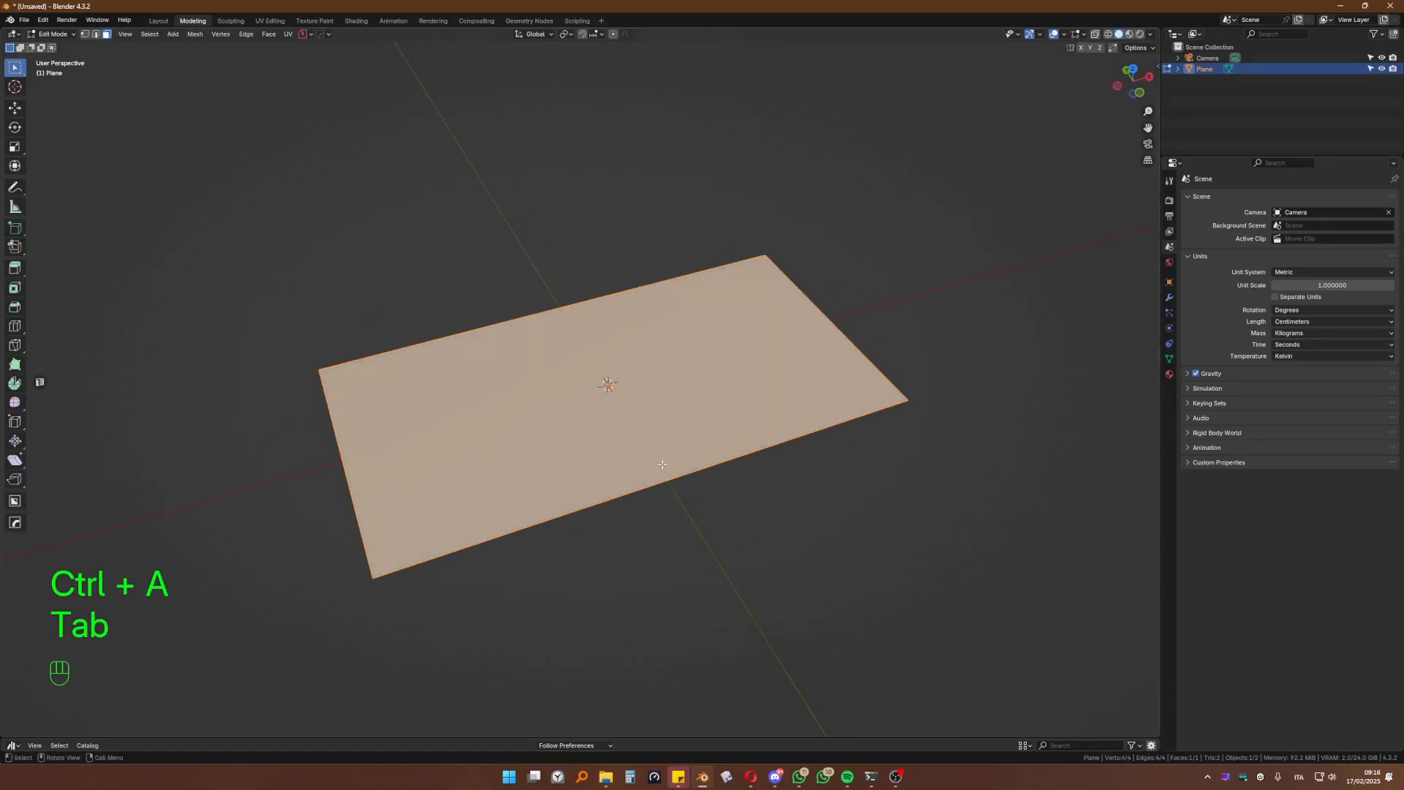
Step: Add a loop cut through the centre of the plane
{"action": "key", "text": "ctrl+r"}
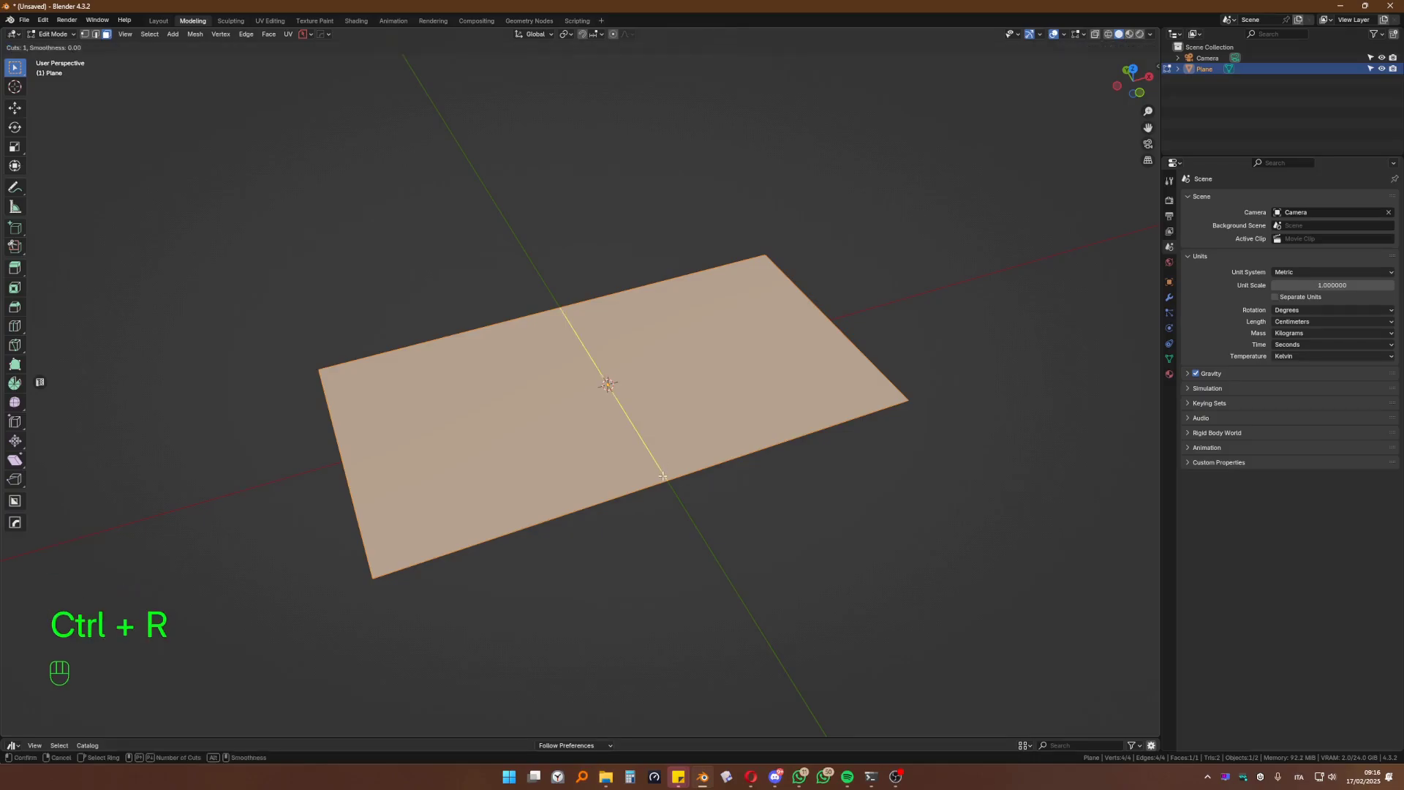
{"action": "left_click", "coordinate": [667, 486]}
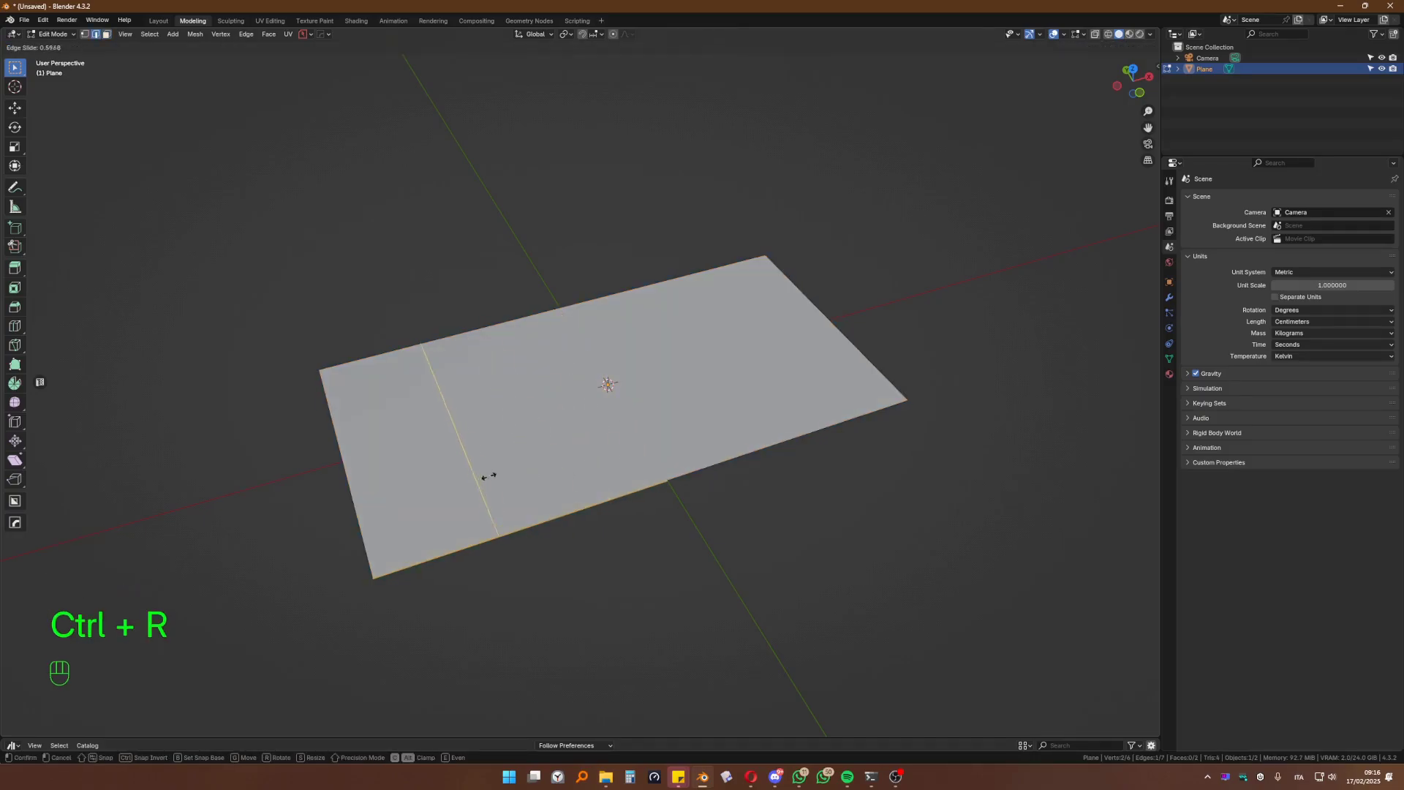
{"action": "left_click", "coordinate": [610, 494]}
{"action": "scroll", "coordinate": [585, 458], "scroll_direction": "up", "scroll_amount": 2}
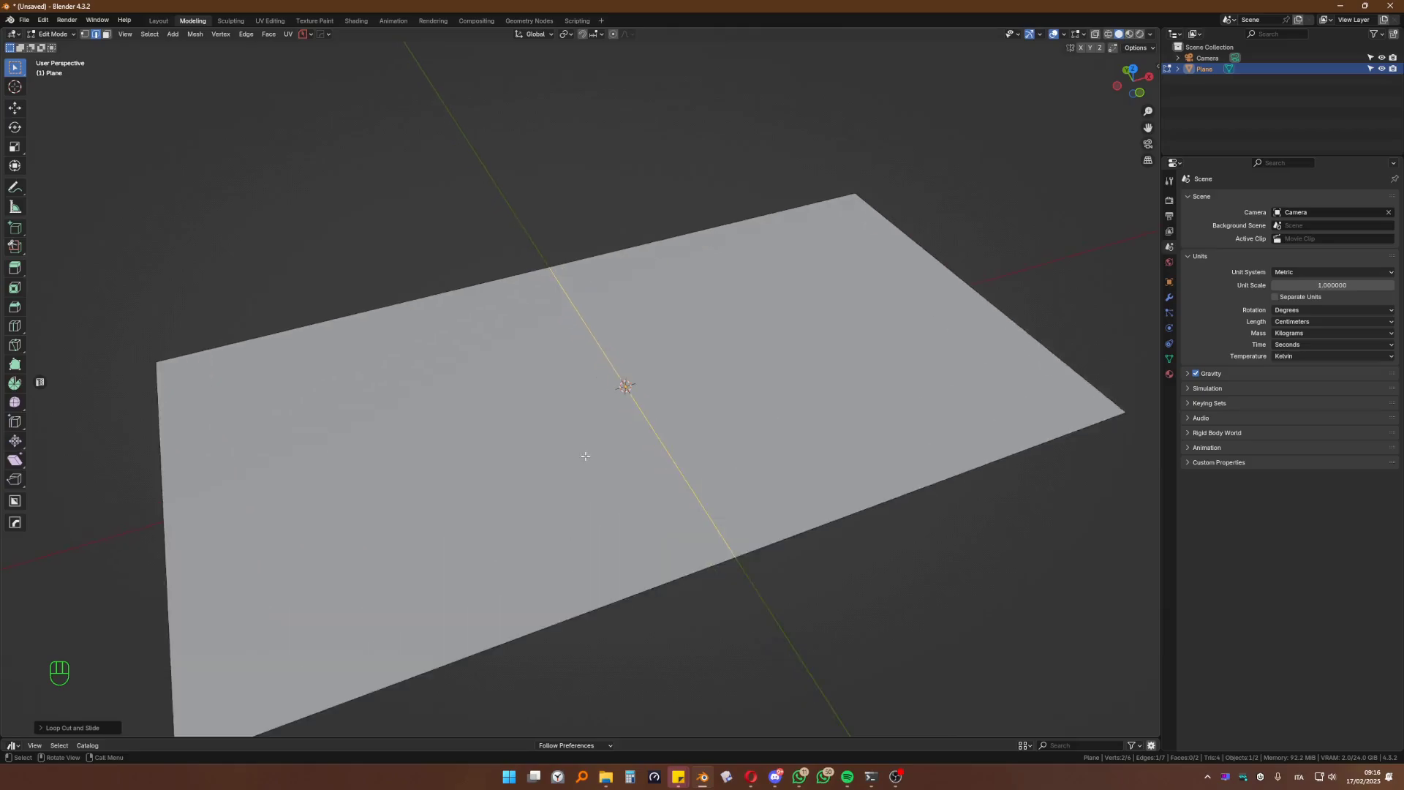
{"action": "scroll", "coordinate": [777, 389], "scroll_direction": "down", "scroll_amount": 4}
{"action": "key", "text": "Tab"}
{"action": "key", "text": "Tab"}
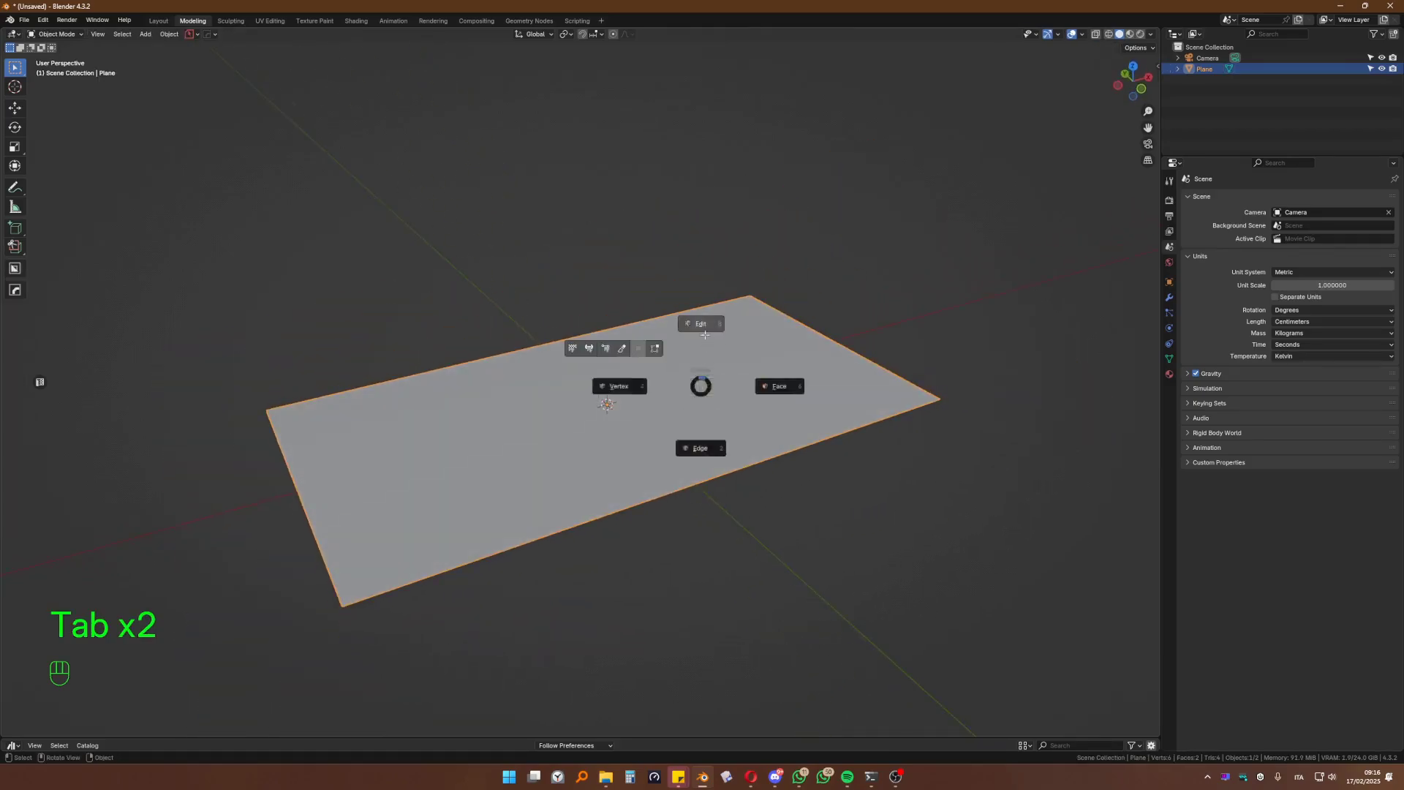
Step: Select all faces and subdivide the plane six times for a dense grid
{"action": "key", "text": "3"}
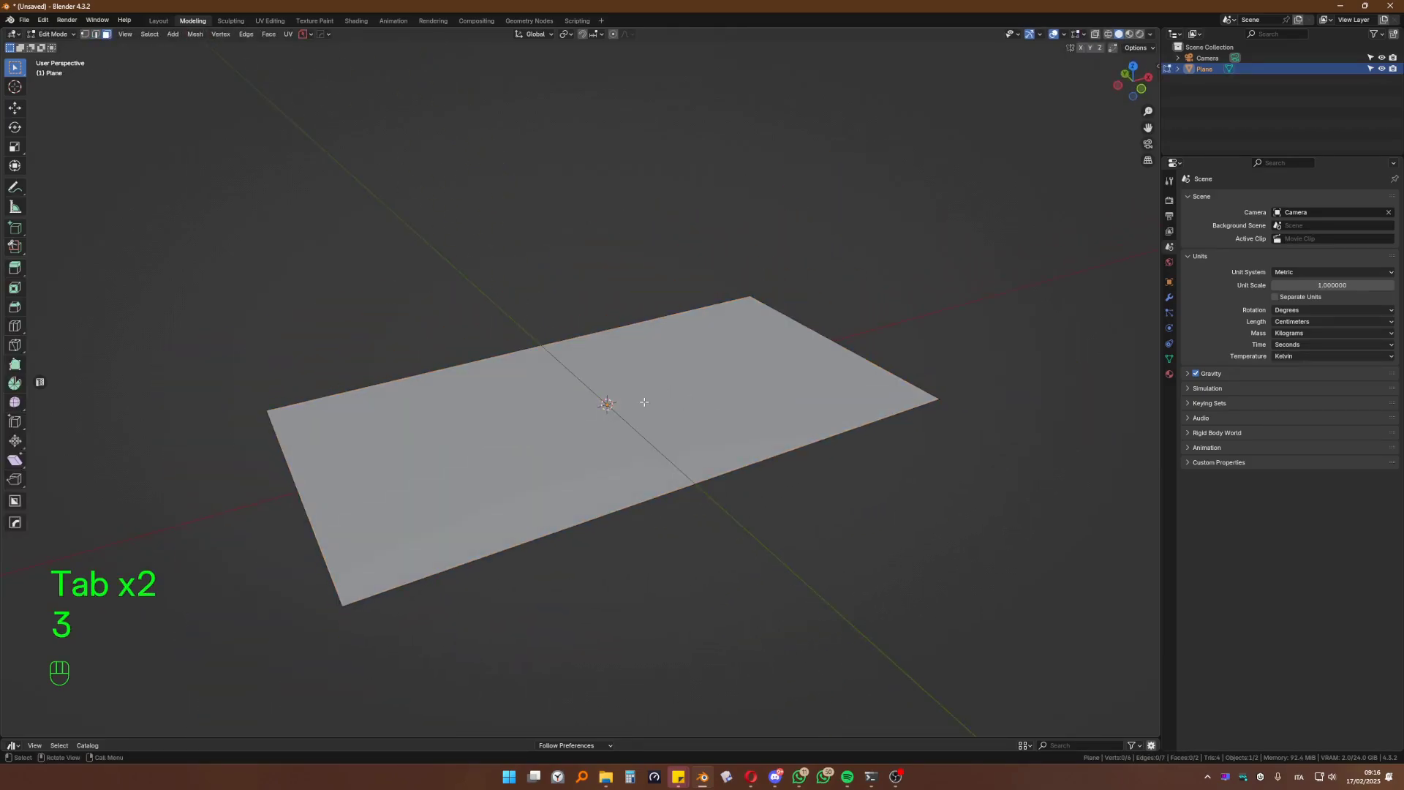
{"action": "key", "text": "a"}
{"action": "right_click", "coordinate": [604, 423]}
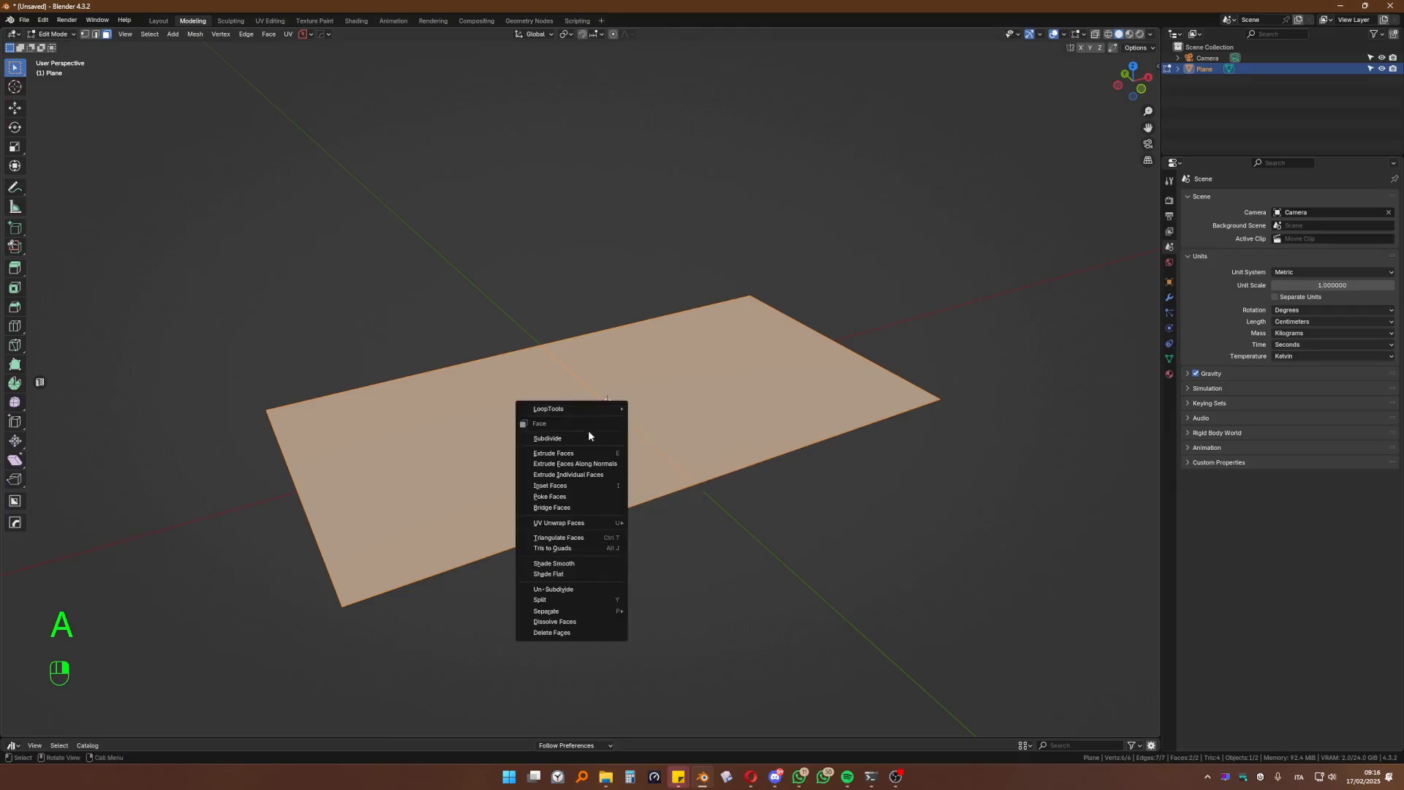
{"action": "left_click", "coordinate": [588, 429]}
{"action": "right_click", "coordinate": [585, 439]}
{"action": "left_click", "coordinate": [586, 439]}
{"action": "right_click", "coordinate": [585, 439]}
{"action": "left_click", "coordinate": [586, 438]}
{"action": "right_click", "coordinate": [584, 438]}
{"action": "left_click", "coordinate": [584, 438]}
{"action": "right_click", "coordinate": [584, 438]}
{"action": "left_click", "coordinate": [583, 437]}
{"action": "key", "text": "shift+r"}
Step: Extrude the subdivided plane into a thin slab
{"action": "middle_click_drag", "start_coordinate": [583, 439], "coordinate": [676, 424]}
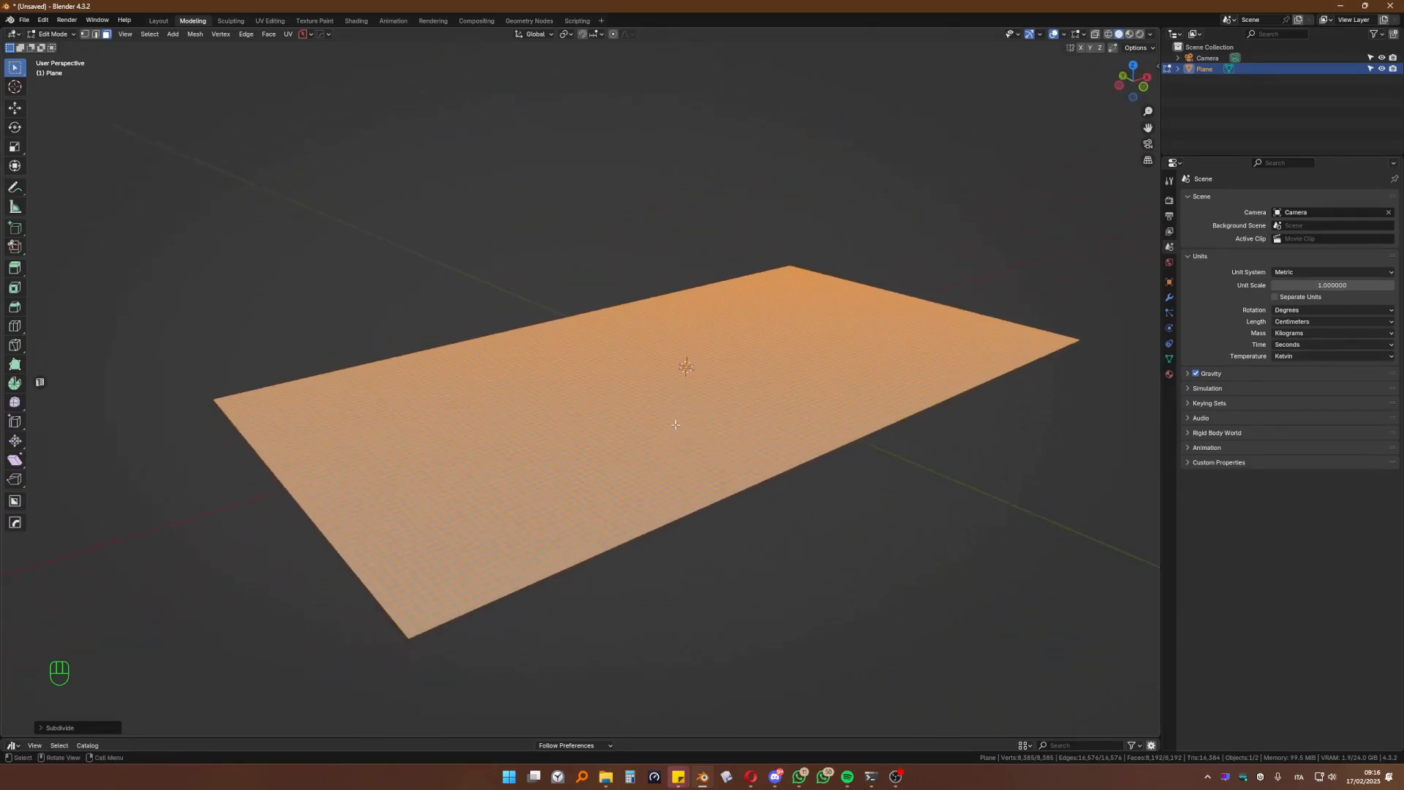
{"action": "key", "text": "e"}
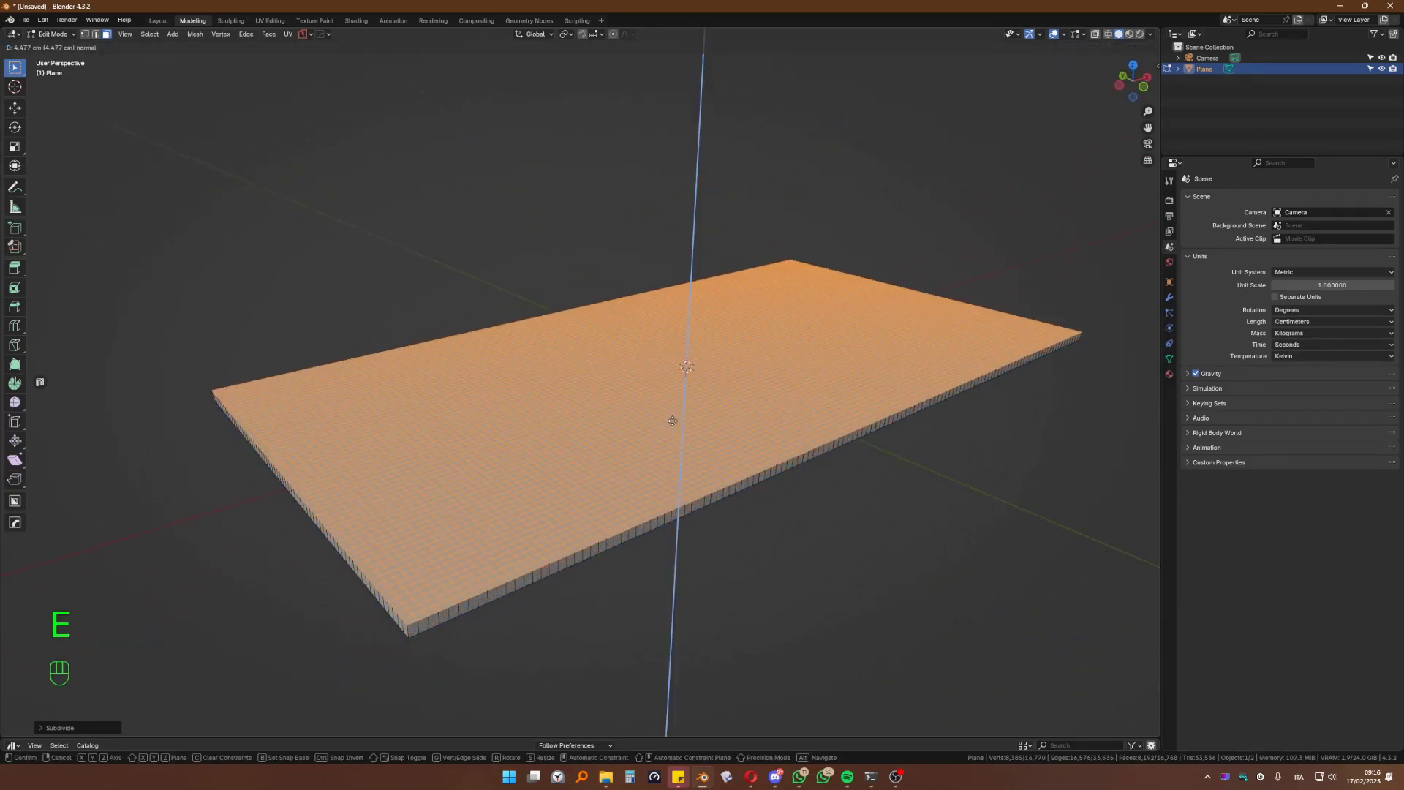
{"action": "left_click", "coordinate": [674, 420]}
{"action": "middle_click_drag", "start_coordinate": [674, 420], "coordinate": [492, 432]}
Step: Add a loop cut around the slab's sides and return to Object Mode
{"action": "key", "text": "ctrl+r"}
{"action": "left_click", "coordinate": [469, 450]}
{"action": "mouse_move", "coordinate": [654, 357]}
{"action": "middle_mouse_down"}
{"action": "mouse_move", "coordinate": [658, 388]}
{"action": "mouse_move", "coordinate": [661, 359]}
{"action": "middle_mouse_up"}
{"action": "key", "text": "Tab"}
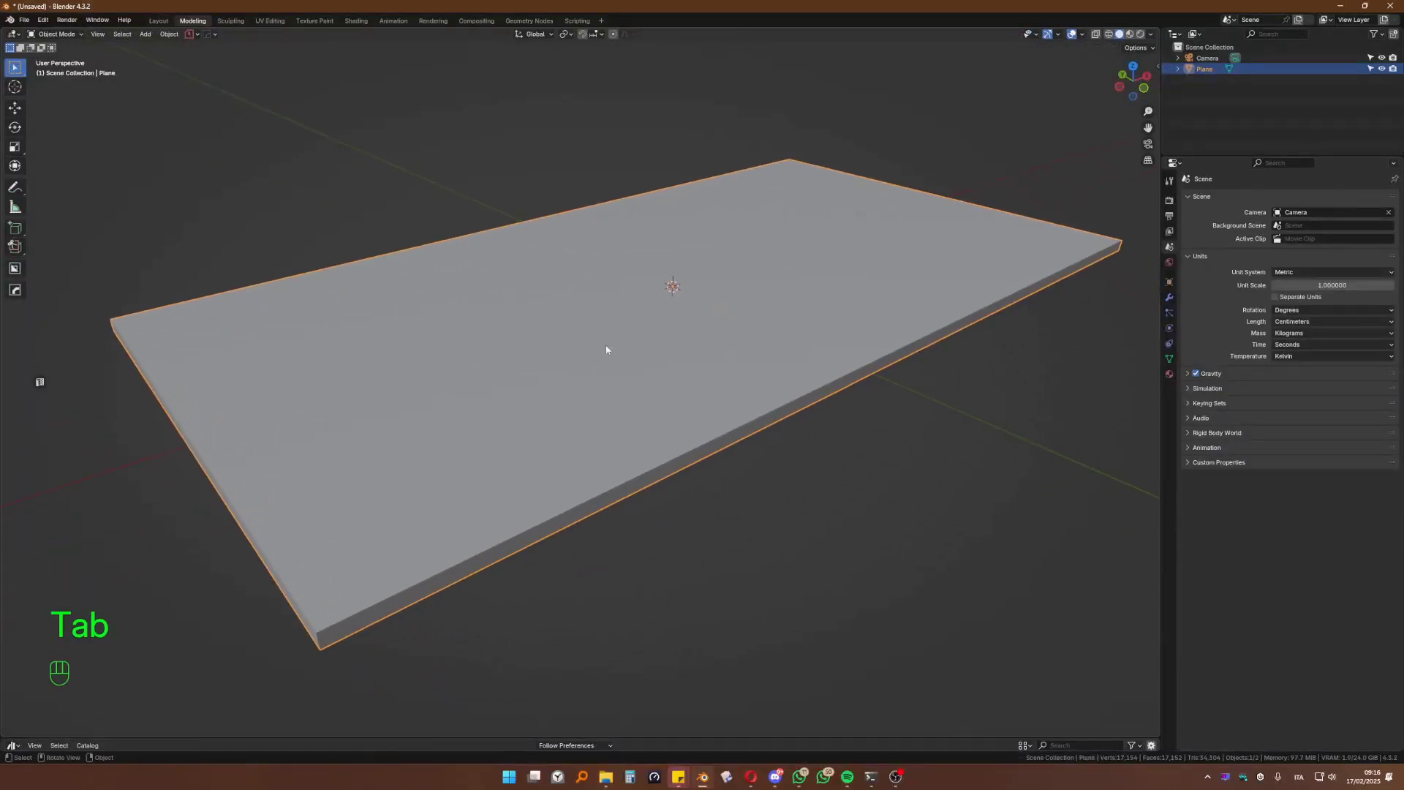
Step: Add Cloth physics to the slab and set its Gravity field weight to 0
{"action": "left_click", "coordinate": [1170, 314]}
{"action": "left_click", "coordinate": [1170, 329]}
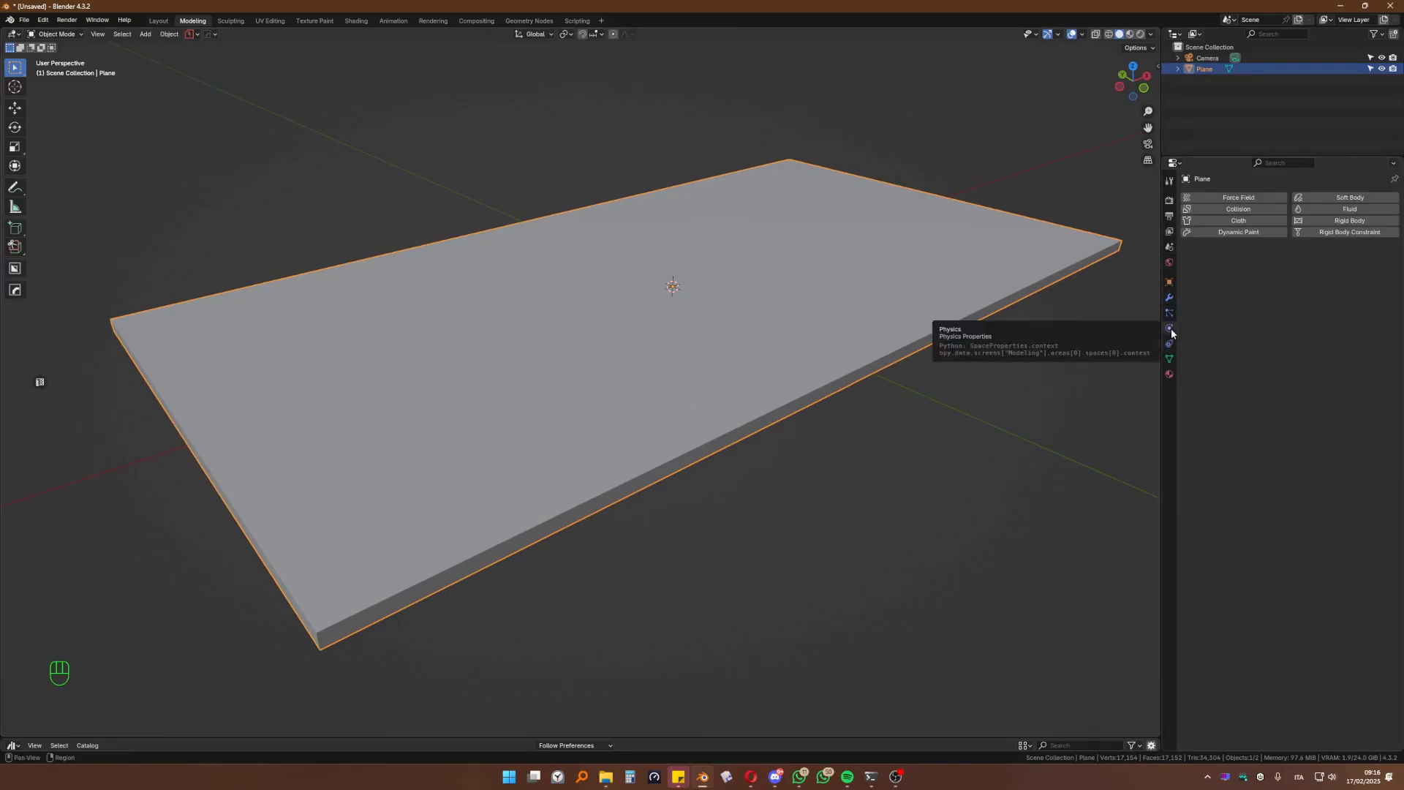
{"action": "left_click", "coordinate": [1227, 221]}
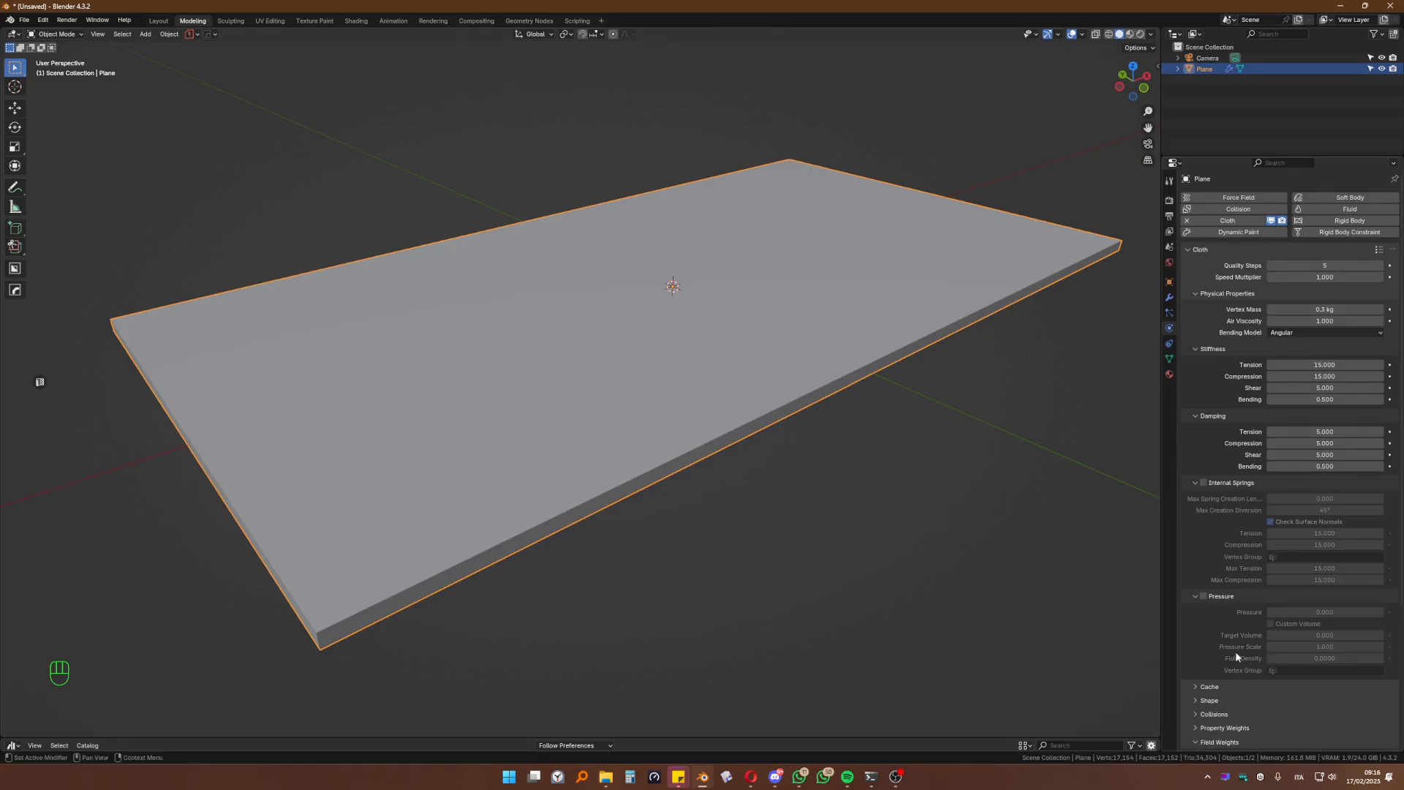
{"action": "scroll", "coordinate": [1236, 654], "scroll_direction": "down", "scroll_amount": 5}
{"action": "left_click", "coordinate": [1337, 581]}
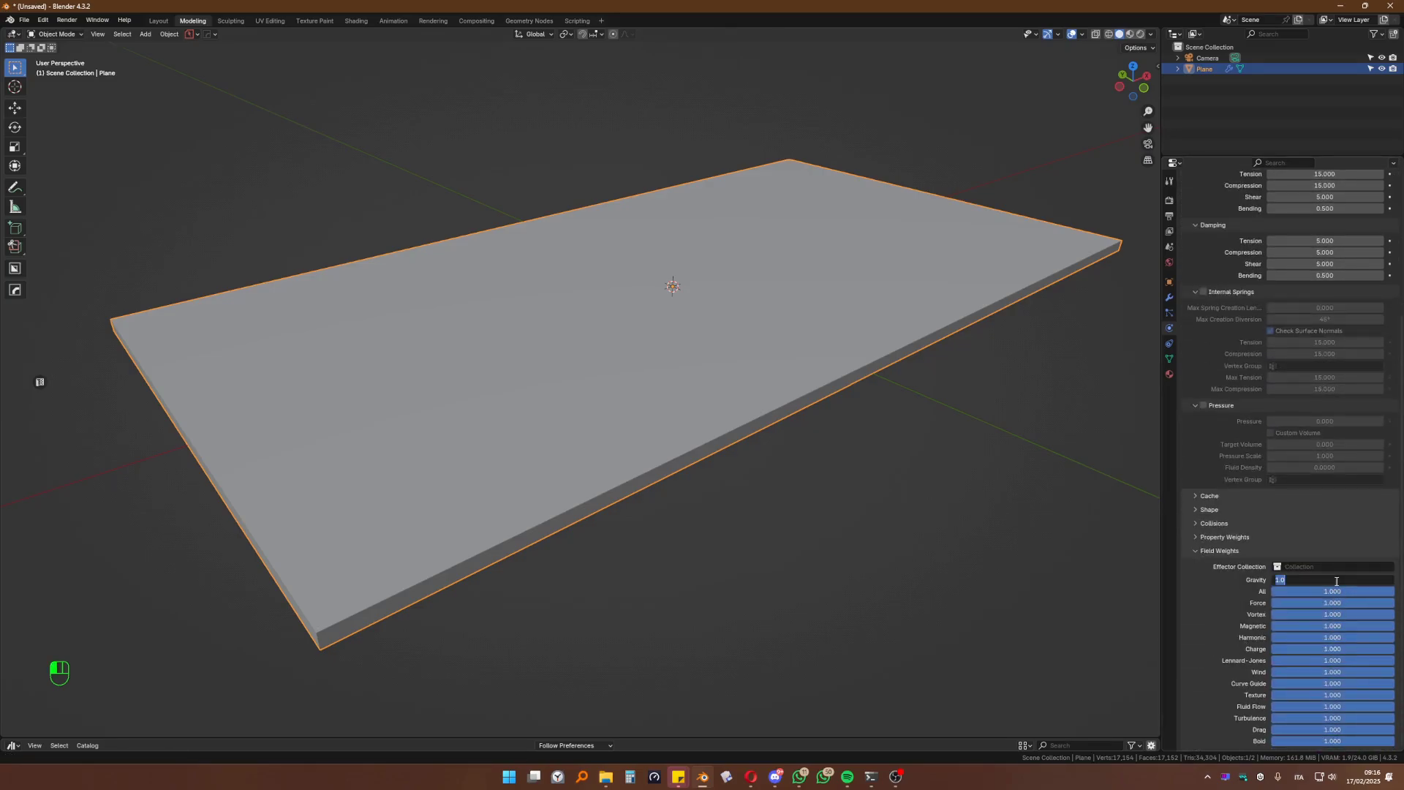
{"action": "type", "text": "0"}
{"action": "key", "text": "Return"}
Step: Enable cloth Pressure and set it to 8.1
{"action": "scroll", "coordinate": [1232, 463], "scroll_direction": "up", "scroll_amount": 4}
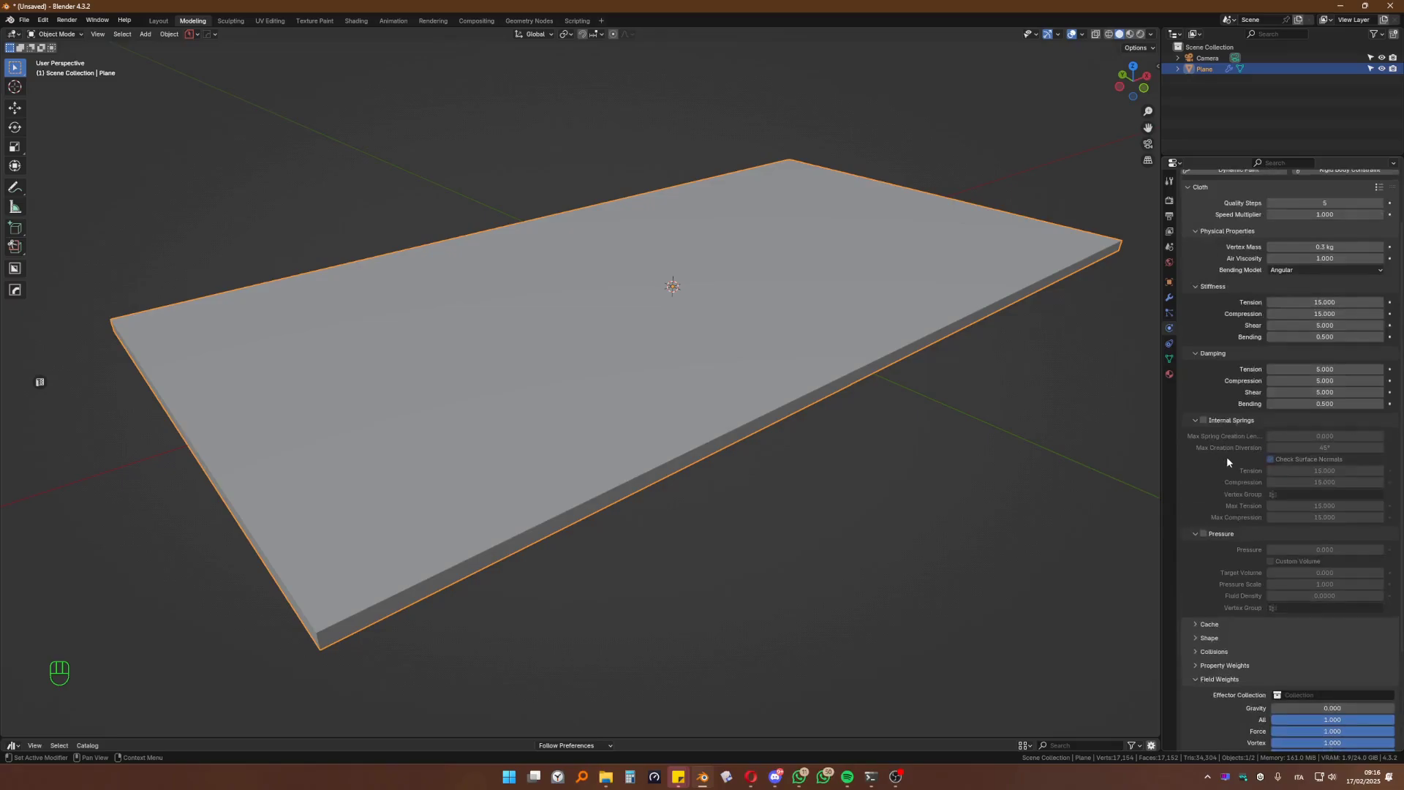
{"action": "left_click", "coordinate": [1204, 533]}
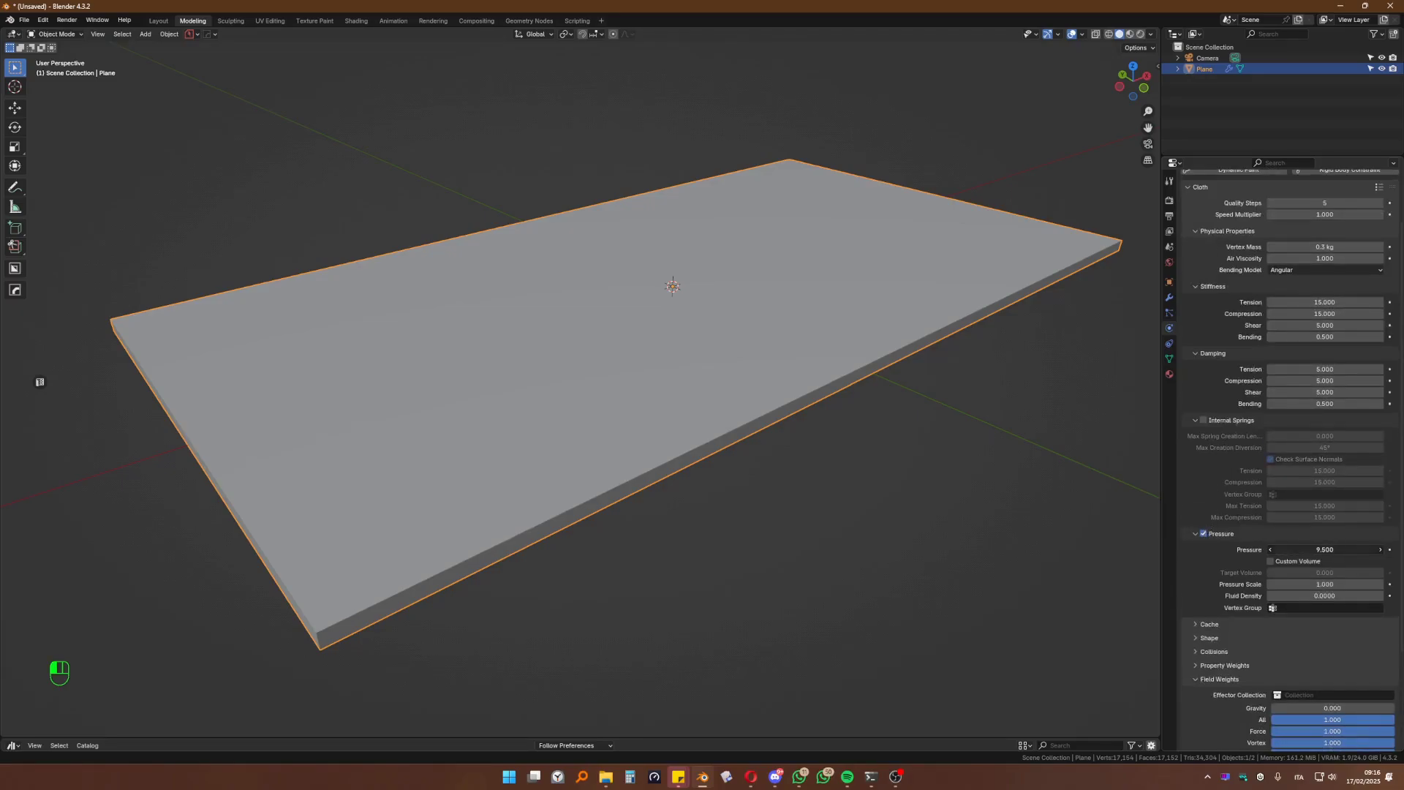
{"action": "left_click_drag", "start_coordinate": [1317, 549], "coordinate": [1295, 549]}
{"action": "scroll", "coordinate": [1243, 496], "scroll_direction": "up", "scroll_amount": 2}
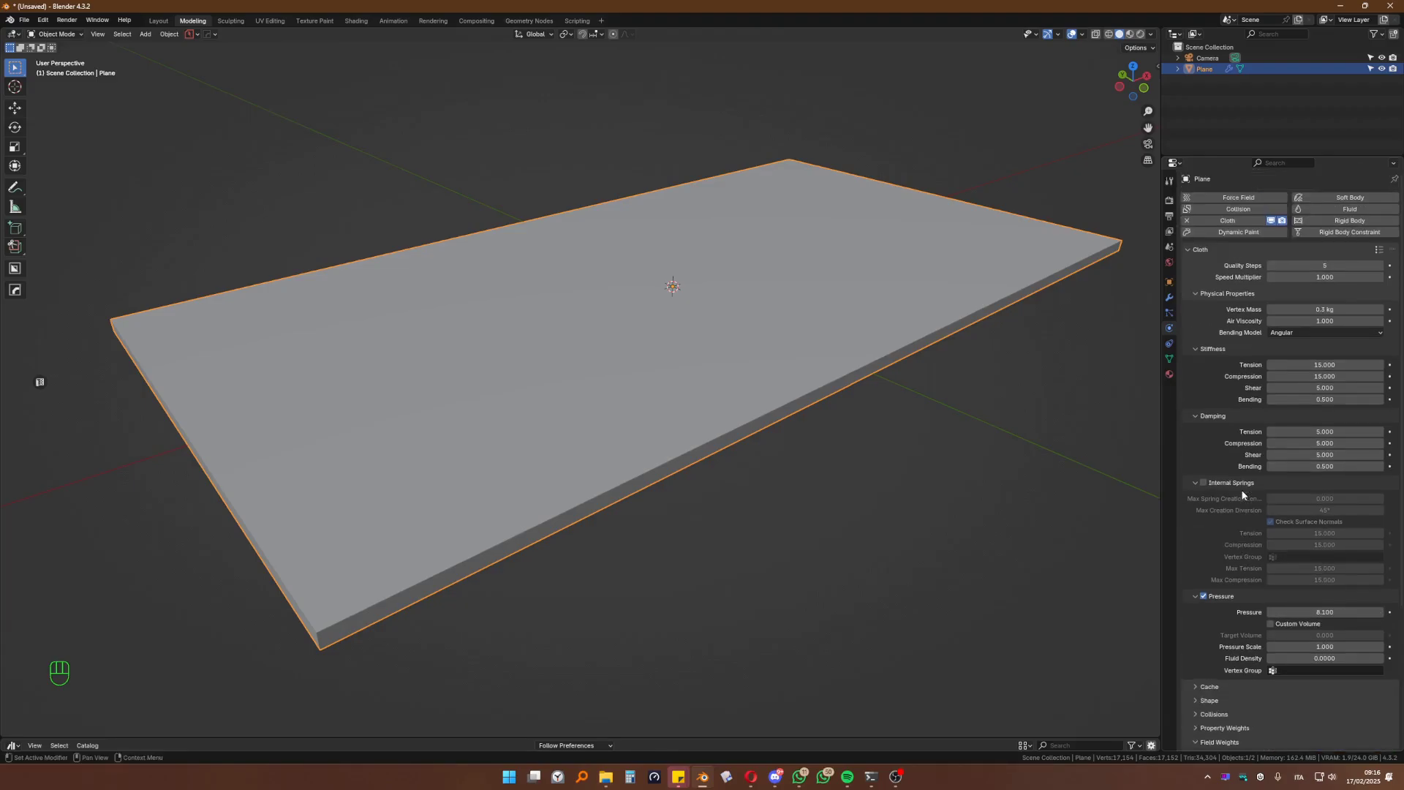
{"action": "scroll", "coordinate": [763, 512], "scroll_direction": "down", "scroll_amount": 5}
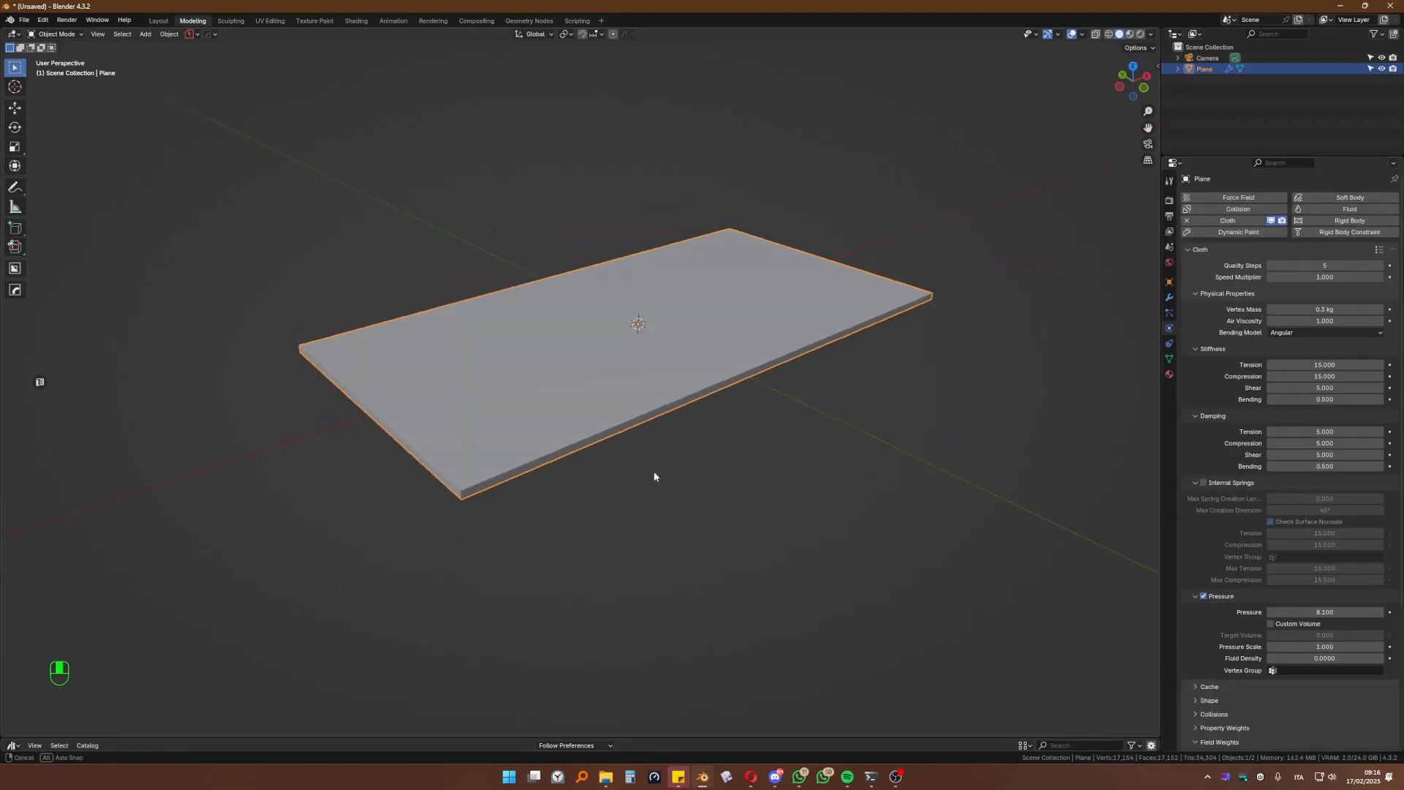
{"action": "left_click", "coordinate": [13, 746]}
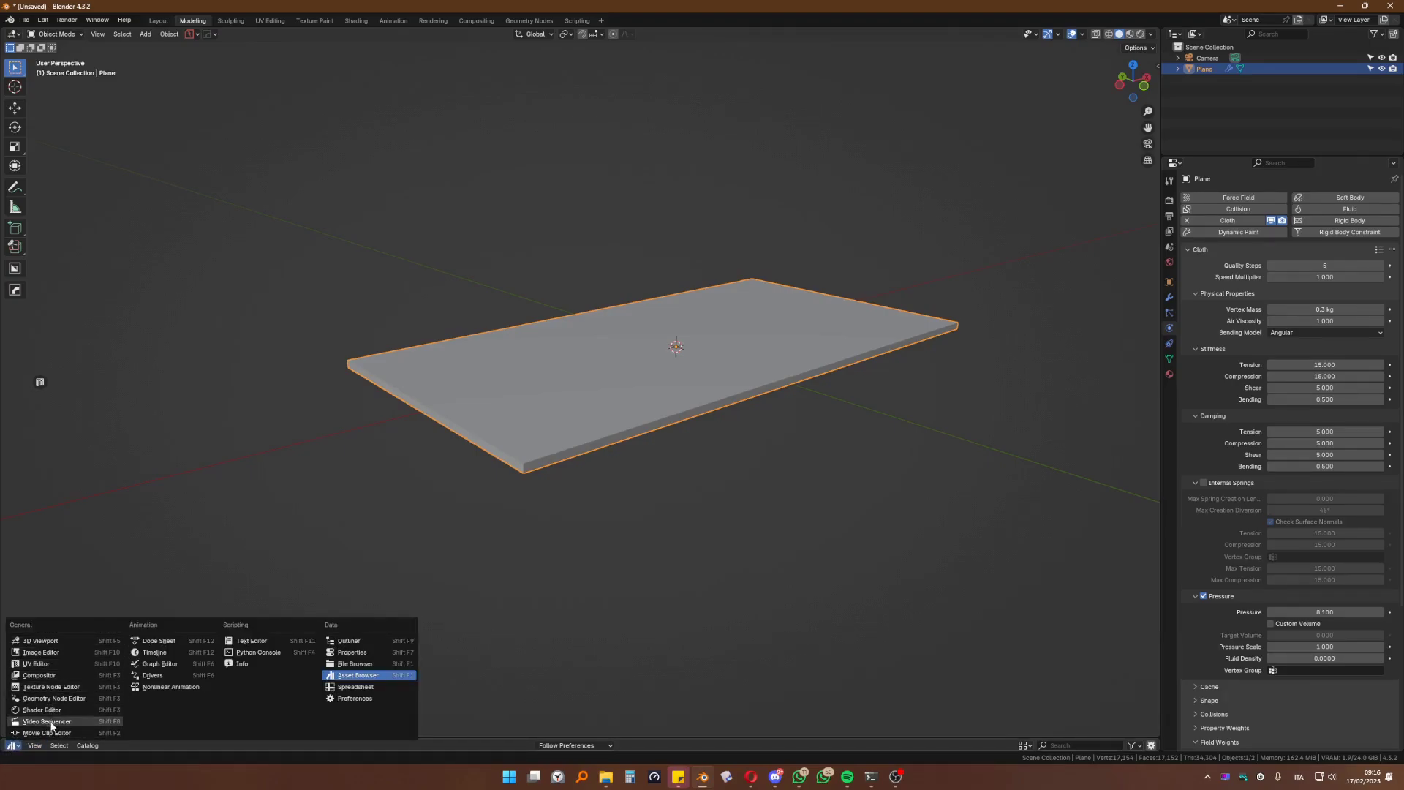
Step: Make the bottom area a Timeline, play then pause the cloth simulation, and enlarge the timeline
{"action": "left_click", "coordinate": [155, 652]}
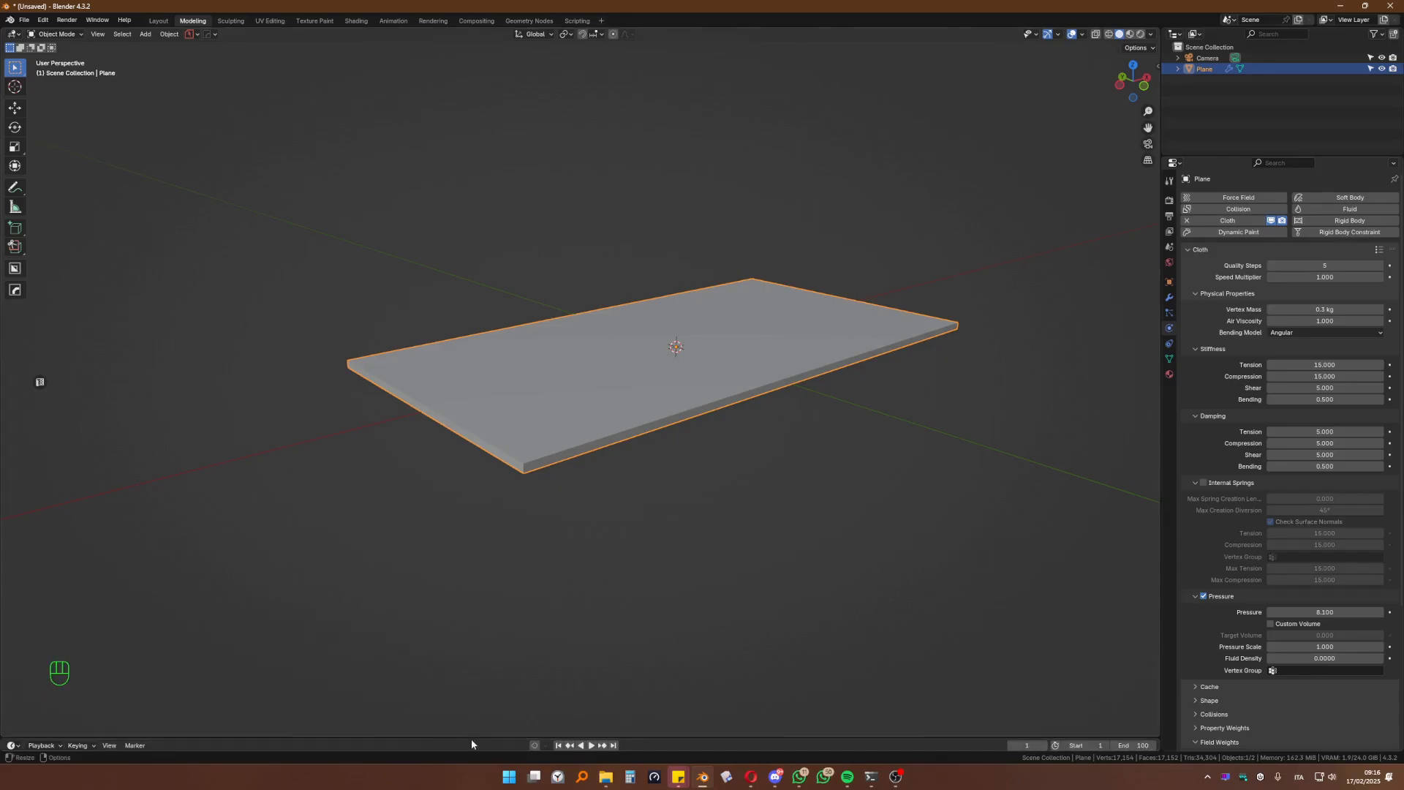
{"action": "left_click", "coordinate": [590, 746]}
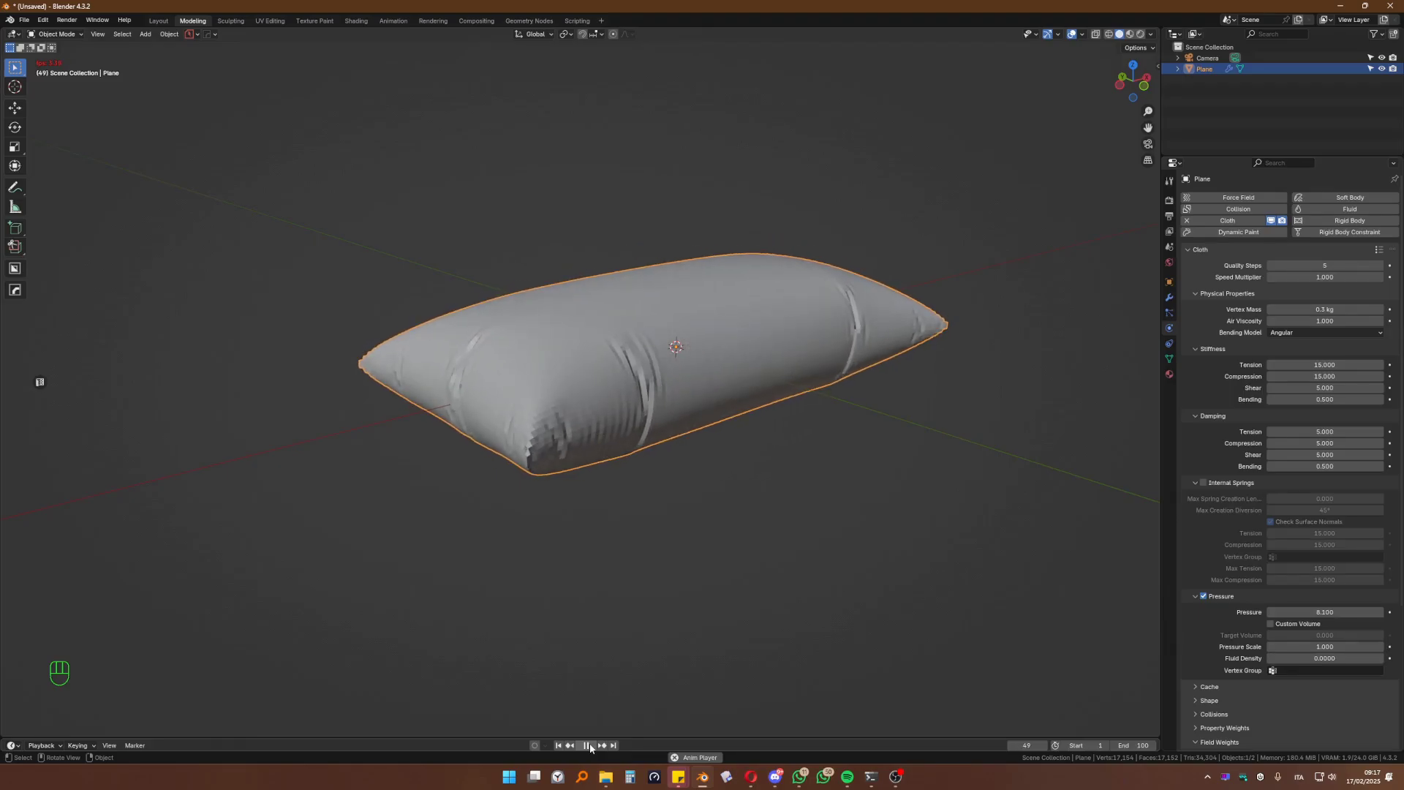
{"action": "left_click", "coordinate": [590, 744]}
{"action": "left_click_drag", "start_coordinate": [539, 735], "coordinate": [130, 645]}
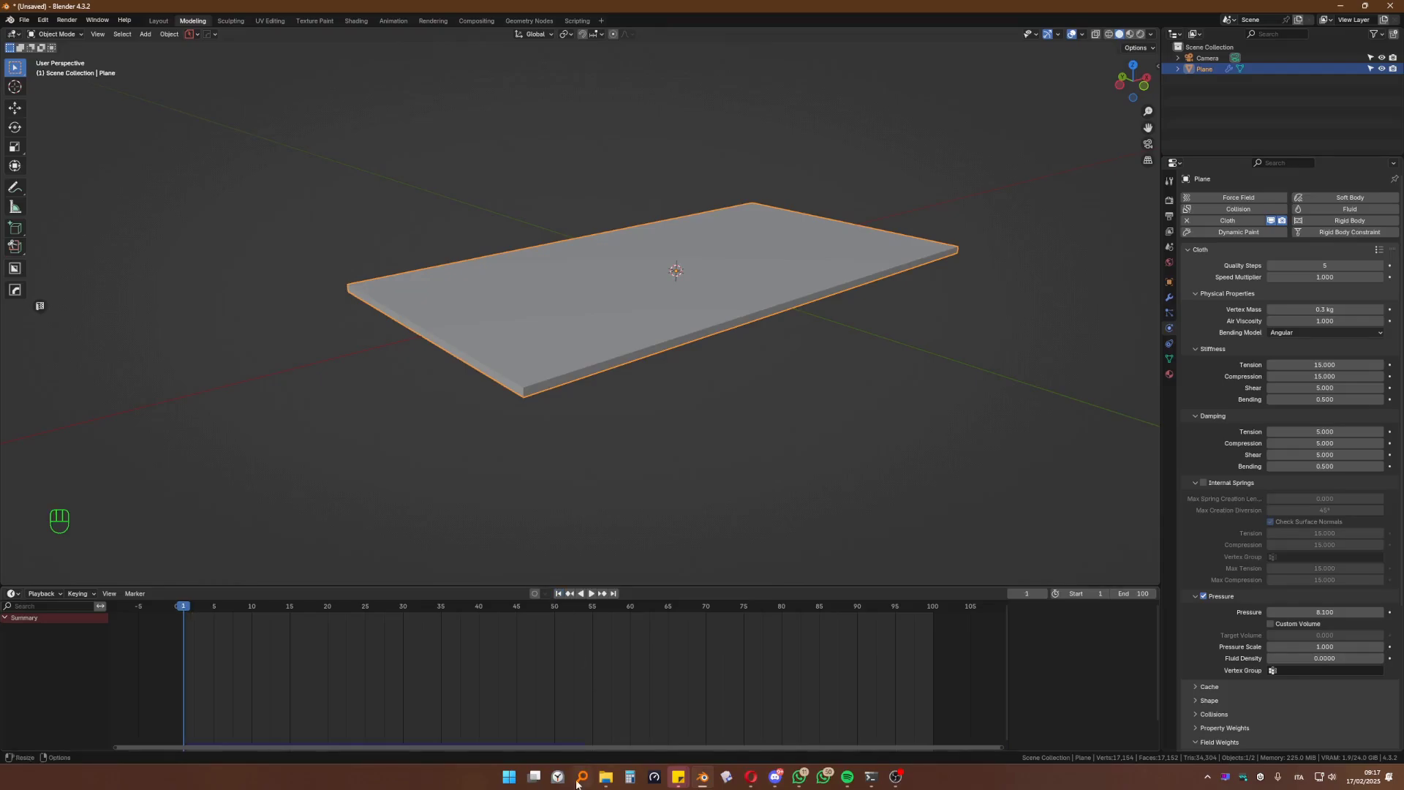
Step: Set Damping Tension to 1.4 and Vertex Mass to 2 kg, then replay the simulation to frame 63
{"action": "left_click", "coordinate": [1325, 431]}
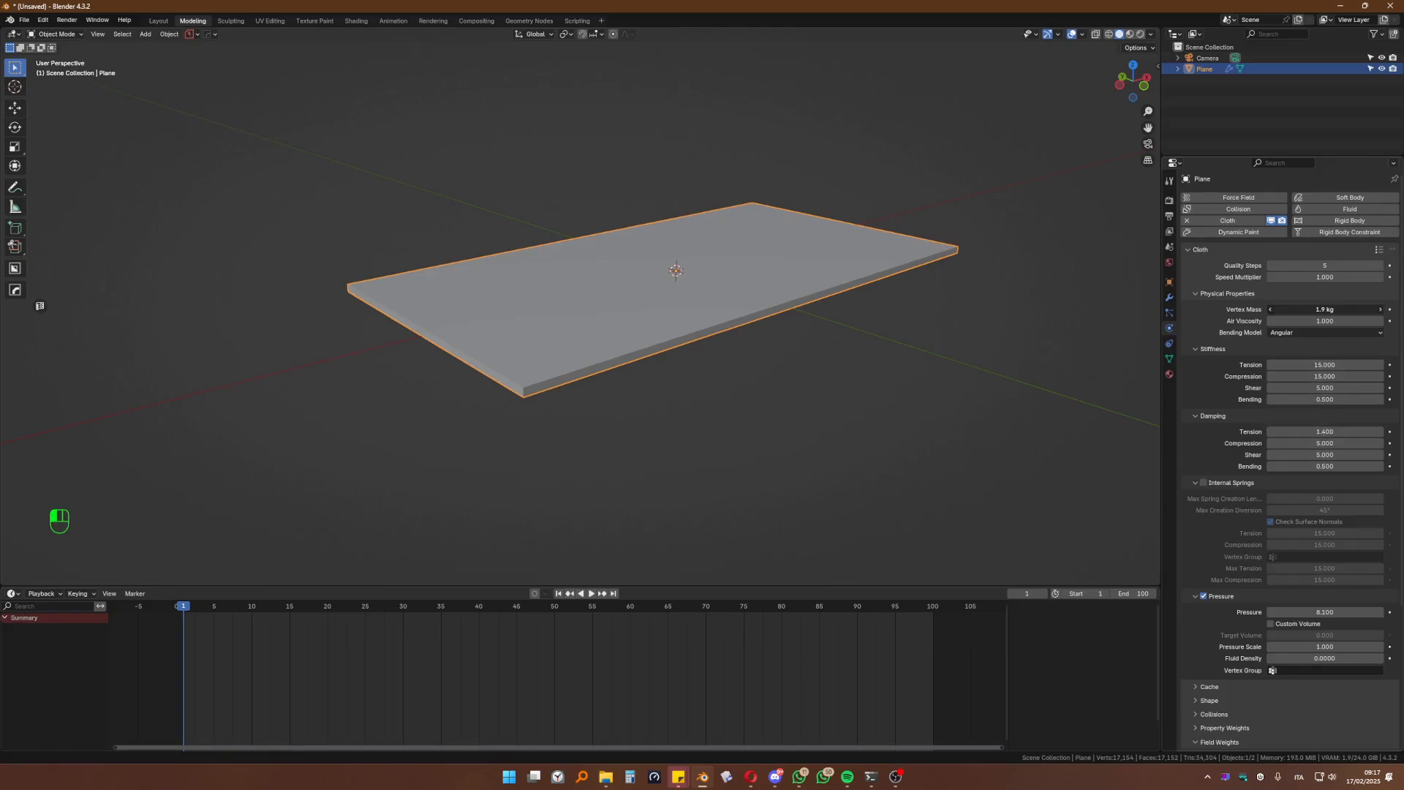
{"action": "left_click_drag", "start_coordinate": [1325, 309], "coordinate": [1339, 310]}
{"action": "left_click", "coordinate": [592, 594]}
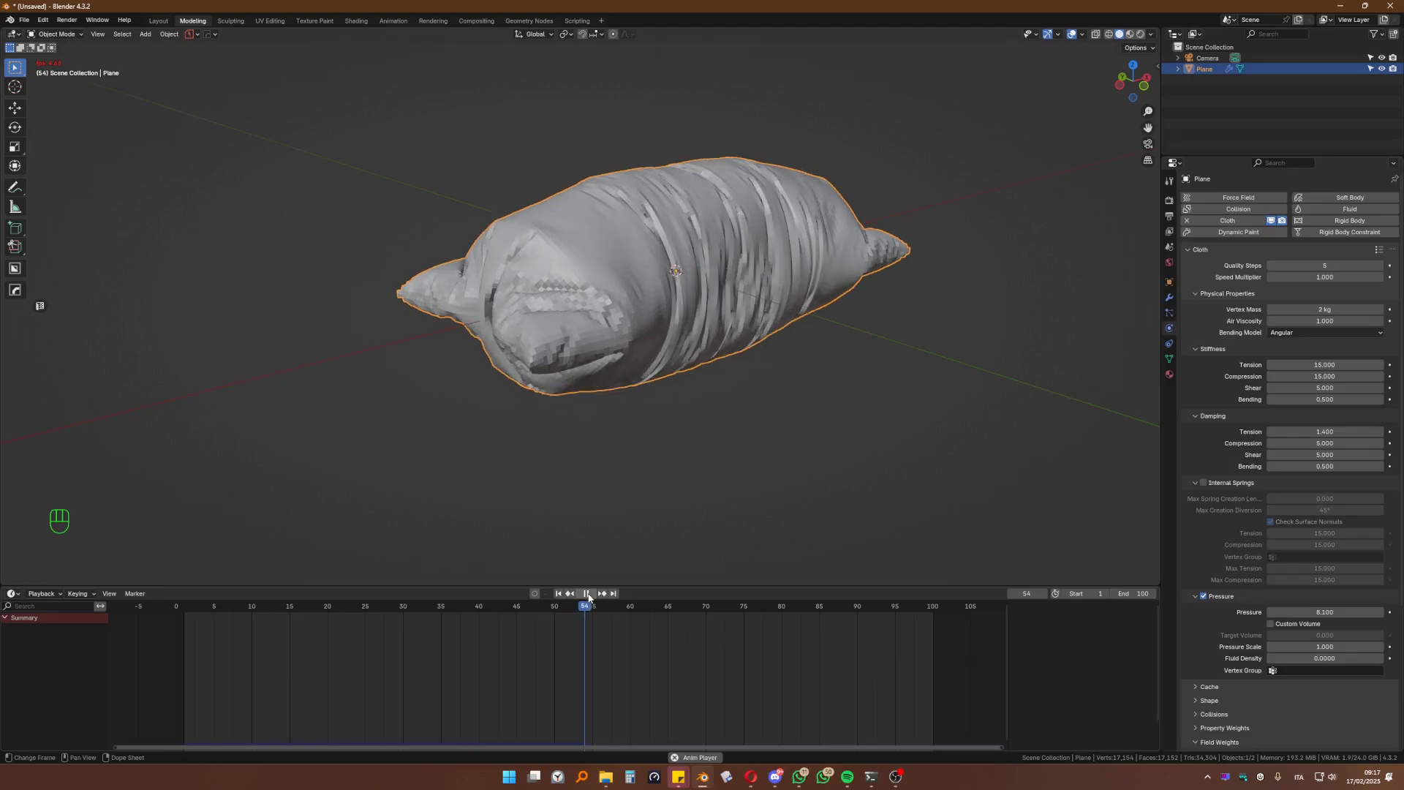
{"action": "left_click", "coordinate": [587, 594]}
{"action": "left_click_drag", "start_coordinate": [675, 611], "coordinate": [621, 610]}
{"action": "key", "text": "space"}
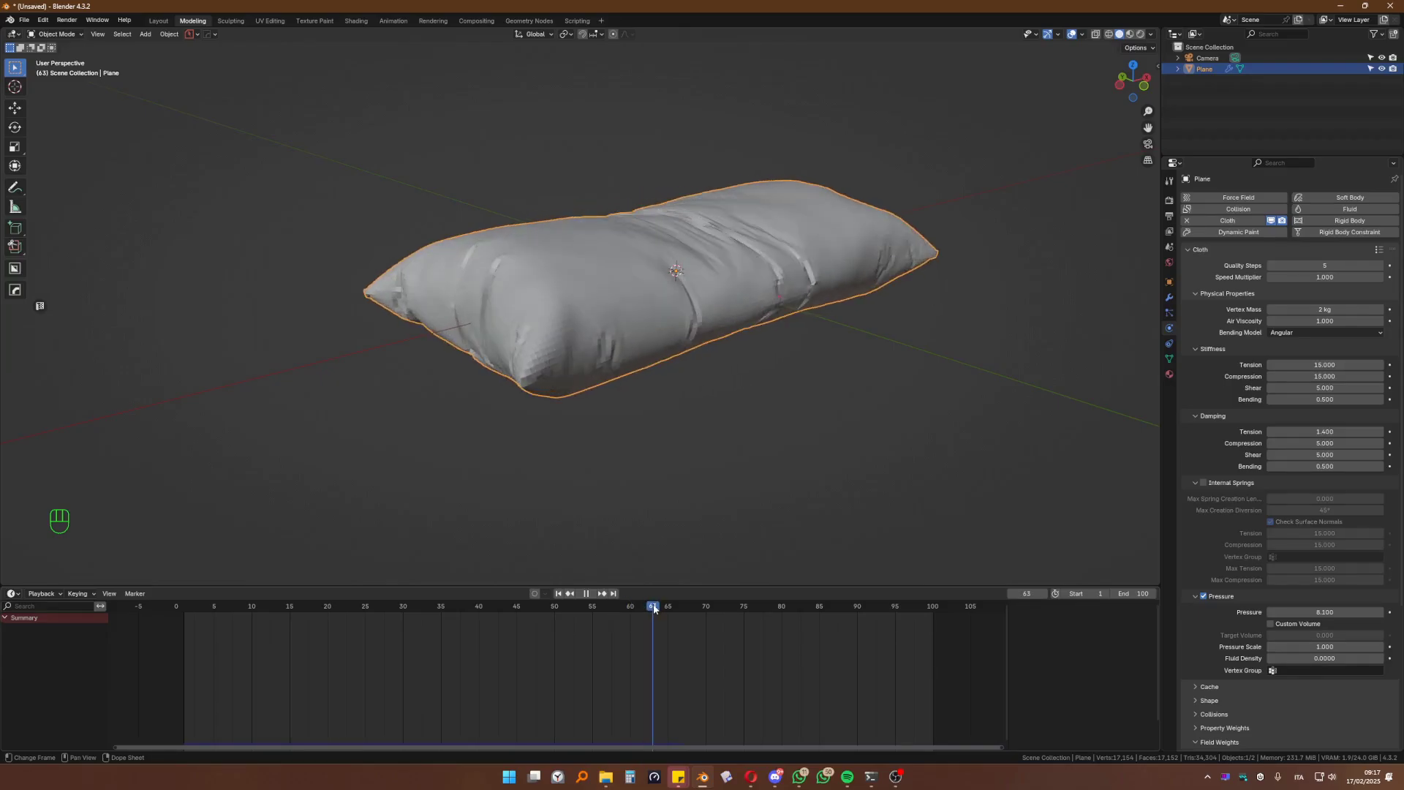
{"action": "middle_click_drag", "start_coordinate": [681, 396], "coordinate": [652, 466]}
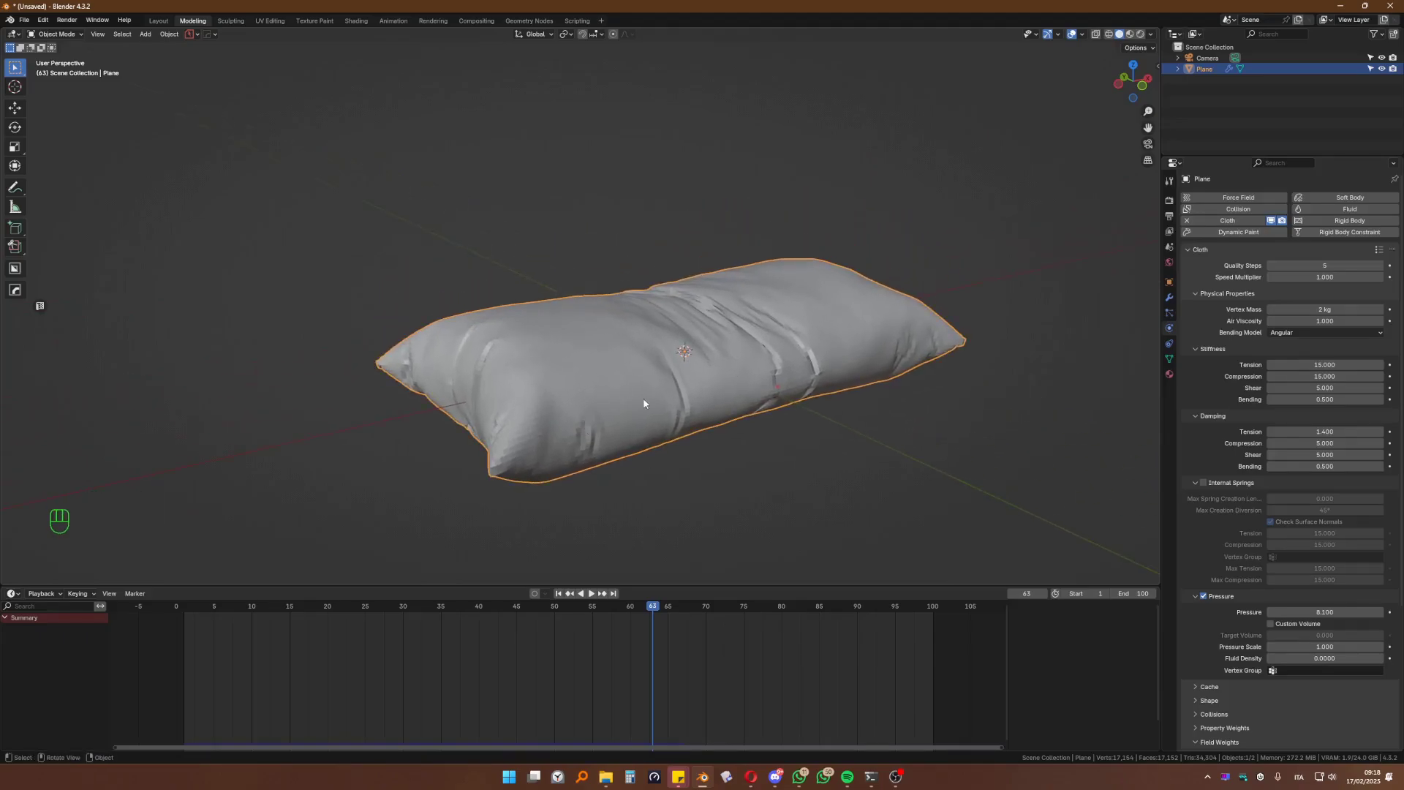
Step: Convert the inflated pillow to a mesh via F3 search, then jump back to frame 1
{"action": "scroll", "coordinate": [624, 398], "scroll_direction": "up", "scroll_amount": 3}
{"action": "middle_click_drag", "start_coordinate": [677, 429], "coordinate": [652, 361], "text": "shift"}
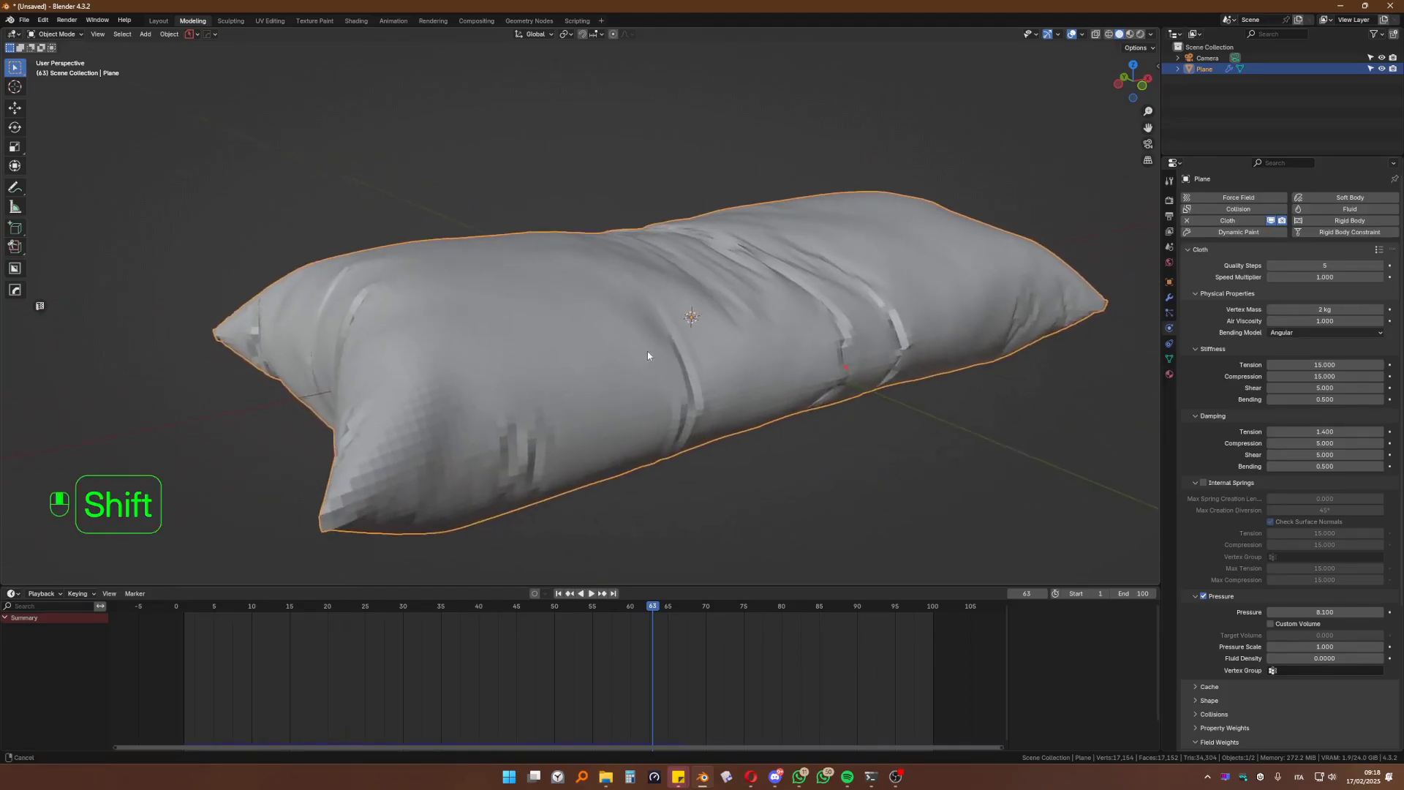
{"action": "mouse_move", "coordinate": [622, 412]}
{"action": "middle_mouse_down"}
{"action": "mouse_move", "coordinate": [687, 378]}
{"action": "mouse_move", "coordinate": [644, 412]}
{"action": "middle_mouse_up"}
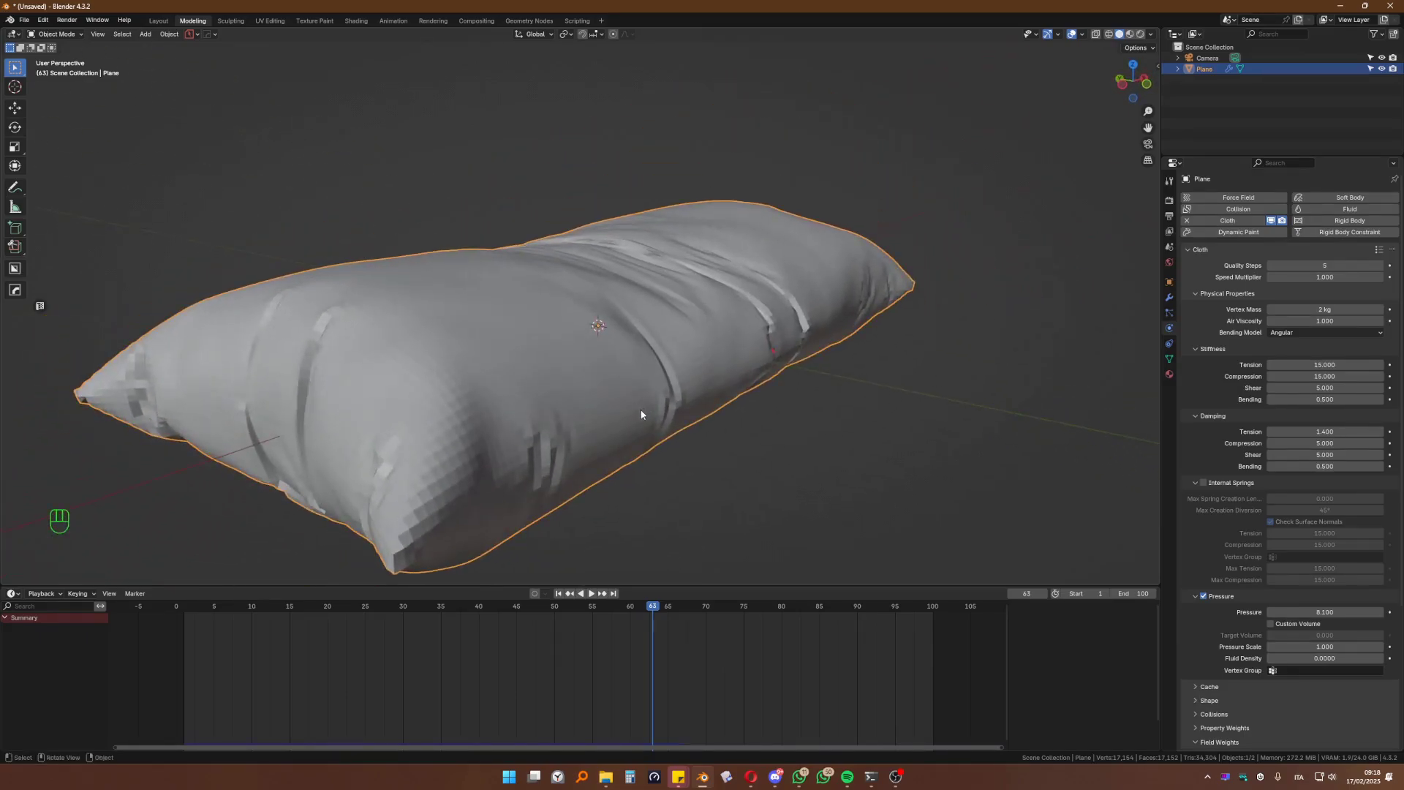
{"action": "key", "text": "F3"}
{"action": "key", "text": "Return"}
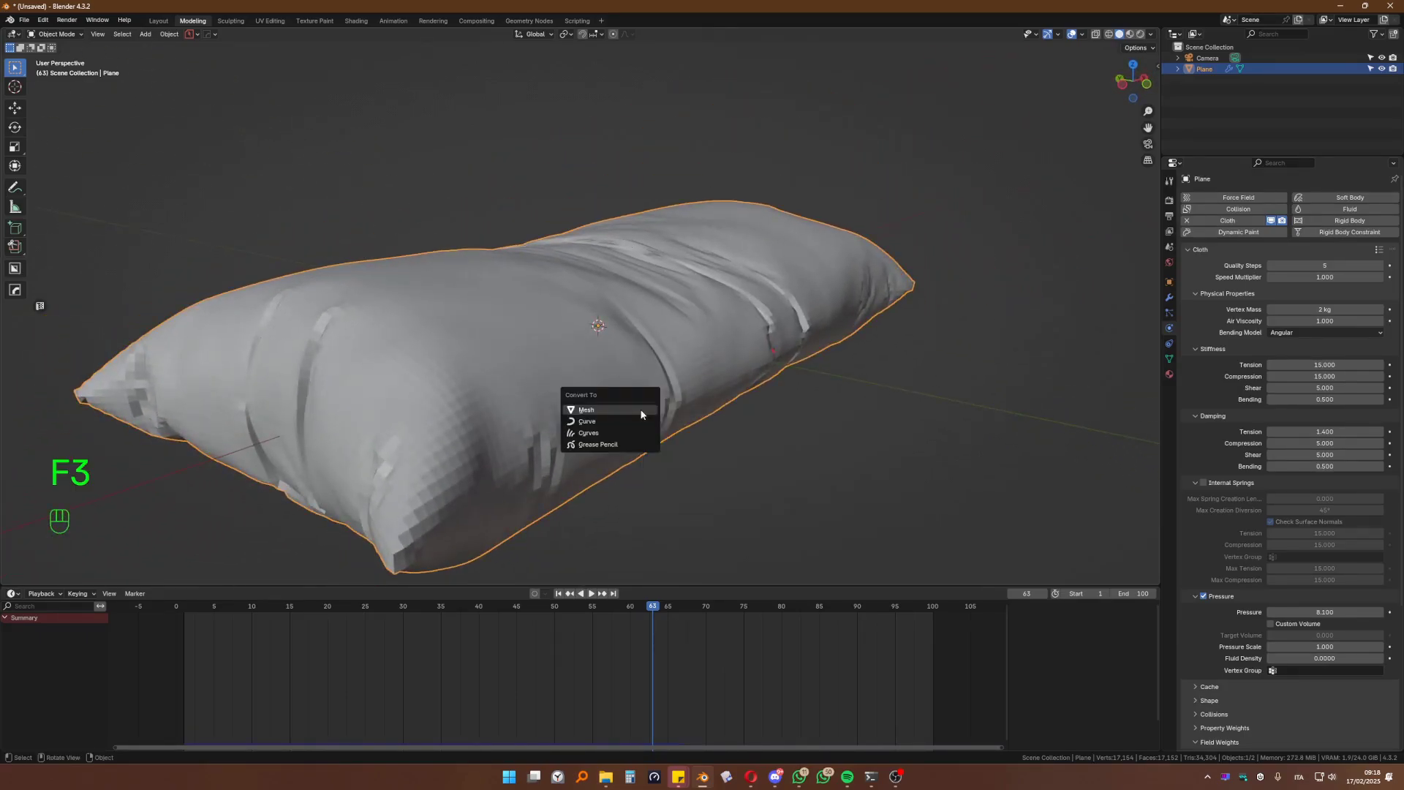
{"action": "left_click", "coordinate": [641, 415]}
{"action": "middle_click_drag", "start_coordinate": [594, 401], "coordinate": [603, 397]}
{"action": "scroll", "coordinate": [603, 399], "scroll_direction": "down", "scroll_amount": 3}
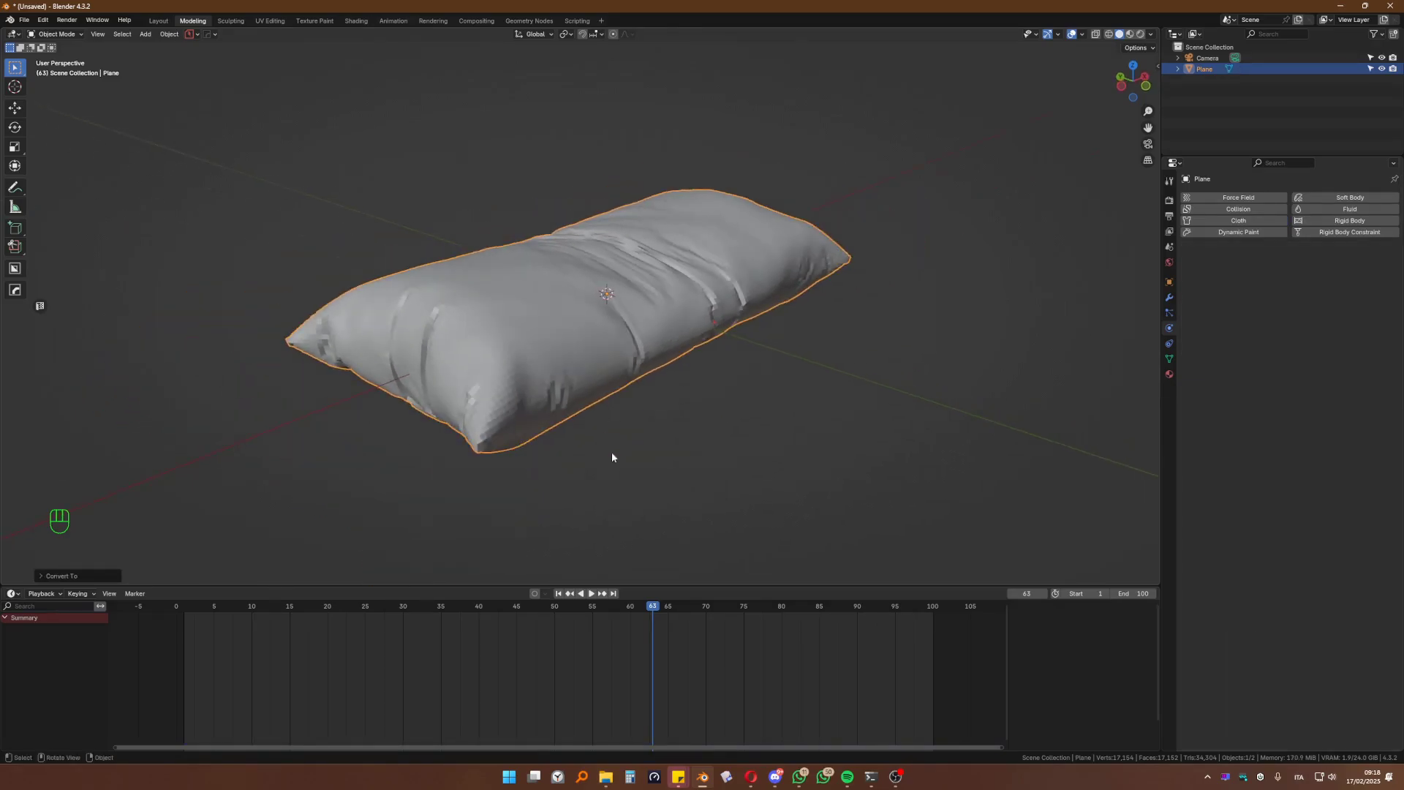
{"action": "left_click", "coordinate": [559, 594]}
Step: In Edit Mode, select the face loop around the pillow's edge and inset it
{"action": "key", "text": "Tab"}
{"action": "middle_click_drag", "start_coordinate": [578, 399], "coordinate": [683, 413]}
{"action": "scroll", "coordinate": [503, 427], "scroll_direction": "up", "scroll_amount": 5}
{"action": "key", "text": "3"}
{"action": "left_click", "coordinate": [536, 535], "text": "alt+shift"}
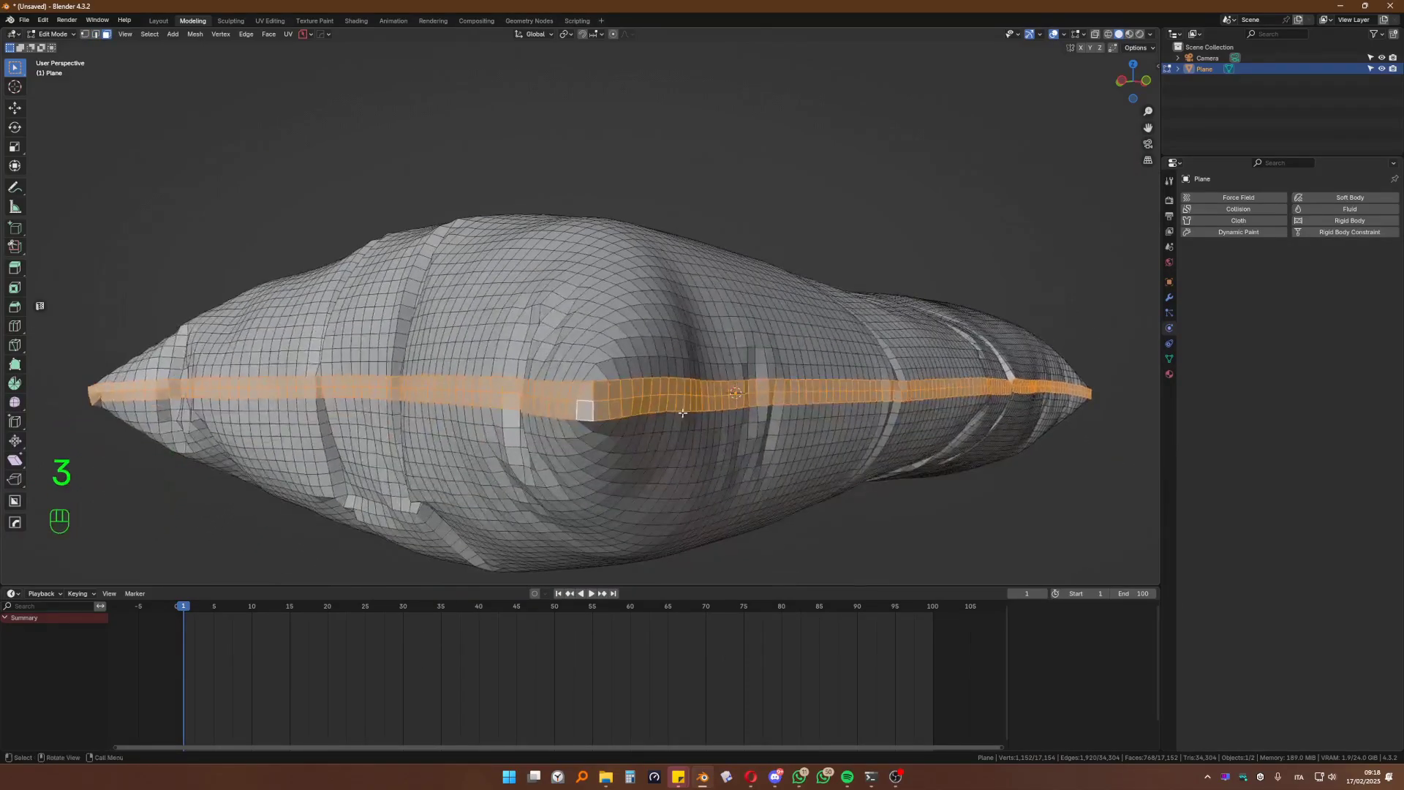
{"action": "key", "text": "i"}
{"action": "left_click", "coordinate": [814, 436]}
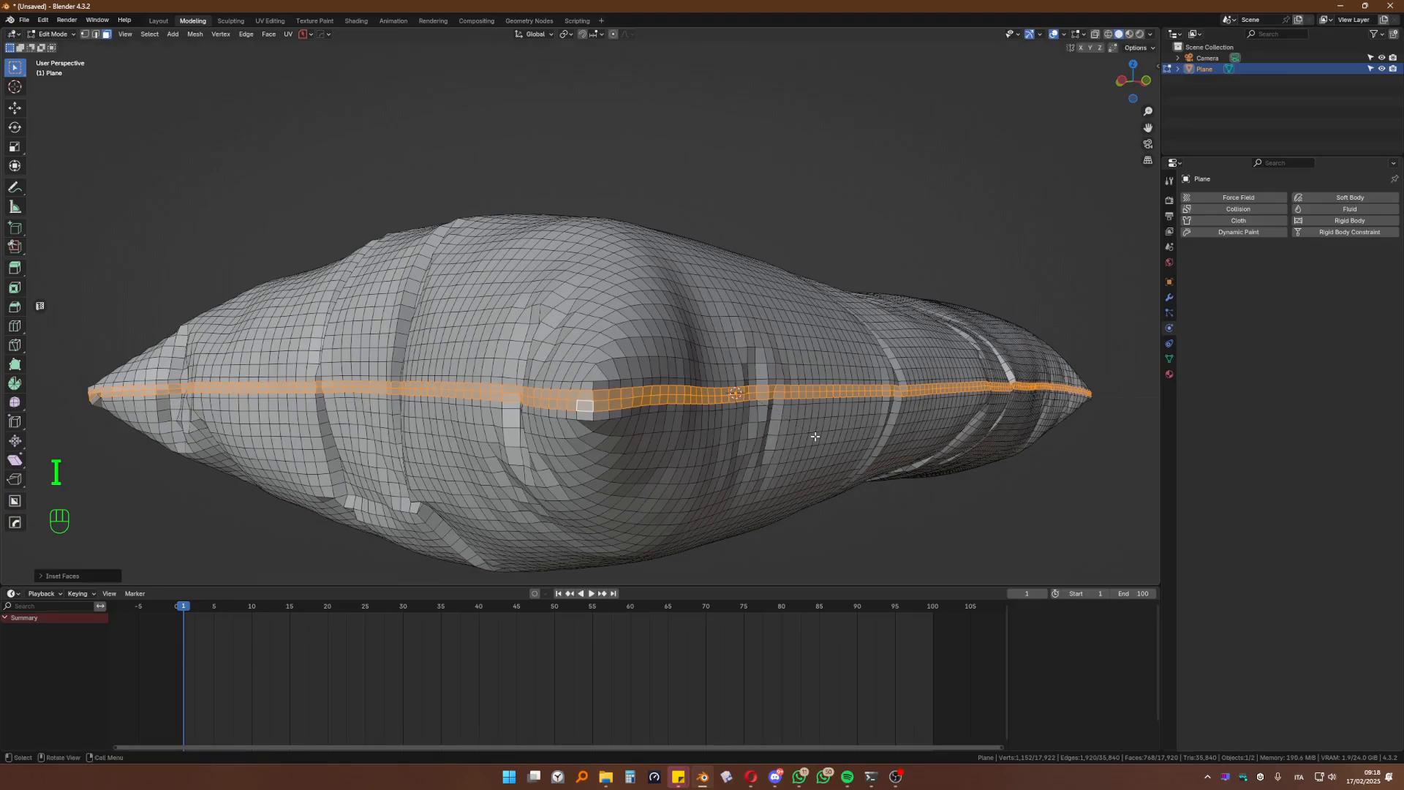
Step: Extrude the inset band along its normals to form a raised seam
{"action": "key", "text": "alt+e"}
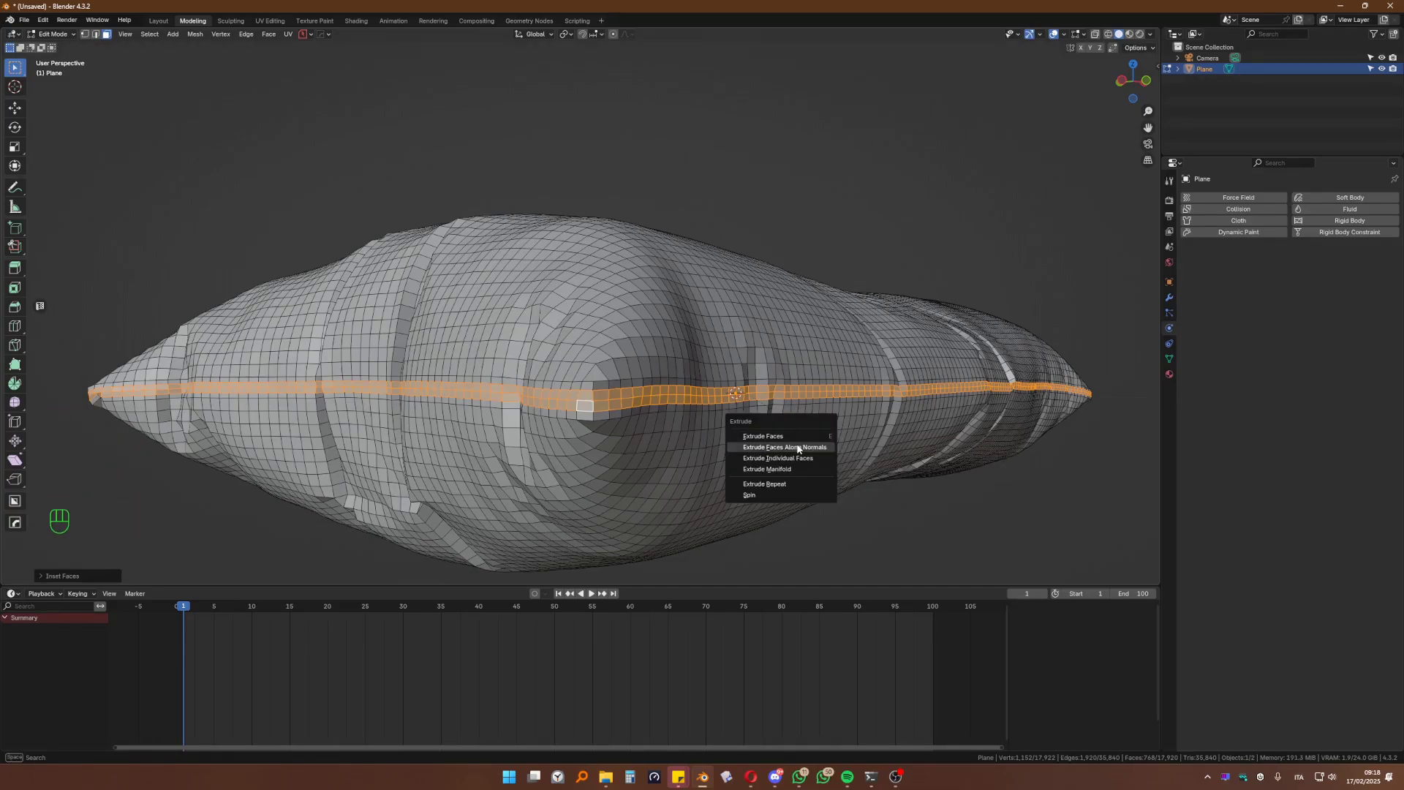
{"action": "left_click", "coordinate": [801, 447]}
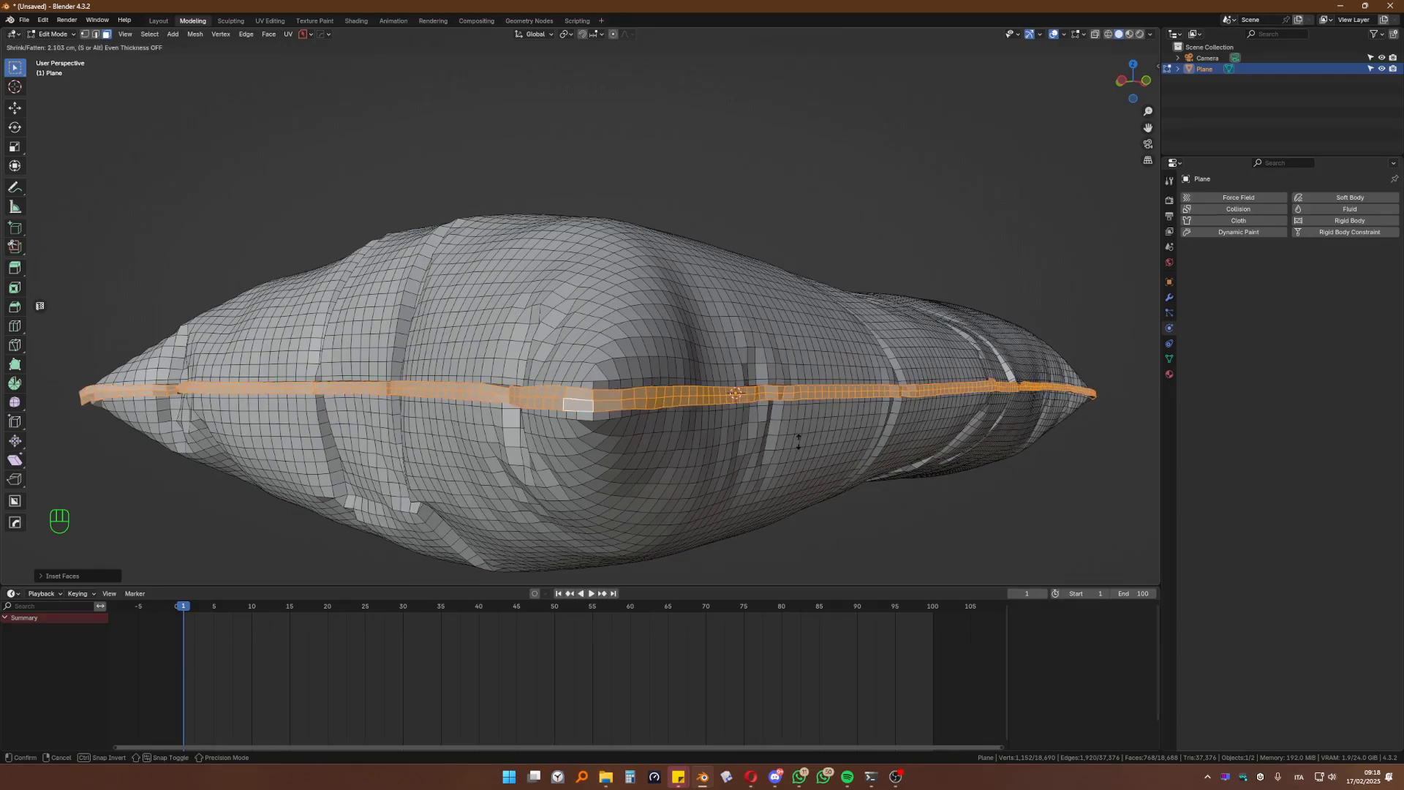
{"action": "left_click", "coordinate": [794, 437]}
{"action": "middle_click_drag", "start_coordinate": [794, 437], "coordinate": [765, 454]}
Step: Select the two seam edge loops, flatten them along Z, and return to Object Mode
{"action": "key", "text": "2"}
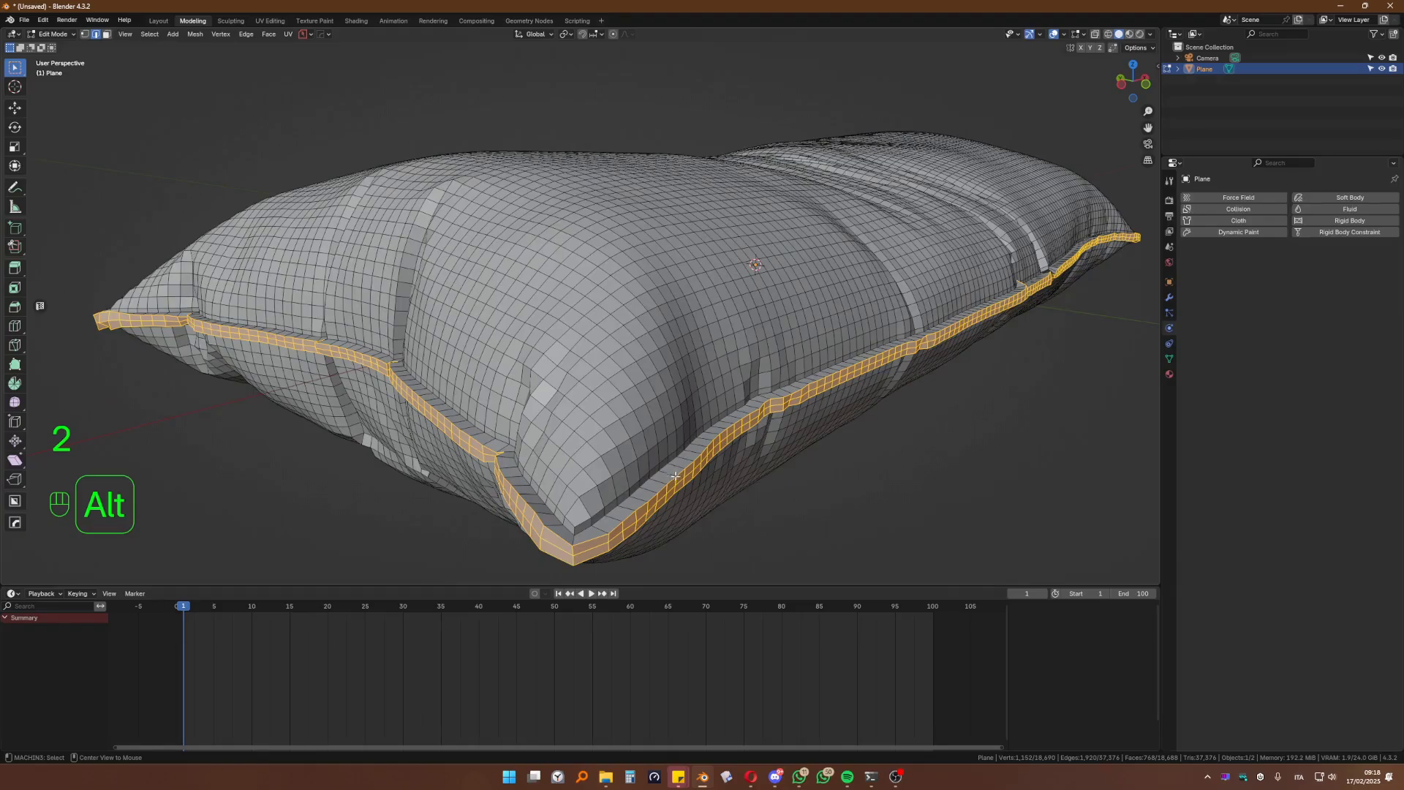
{"action": "left_click", "coordinate": [668, 480], "text": "alt"}
{"action": "left_click", "coordinate": [658, 513], "text": "alt+shift"}
{"action": "middle_click_drag", "start_coordinate": [658, 513], "coordinate": [664, 492]}
{"action": "key", "text": "s"}
{"action": "key", "text": "z"}
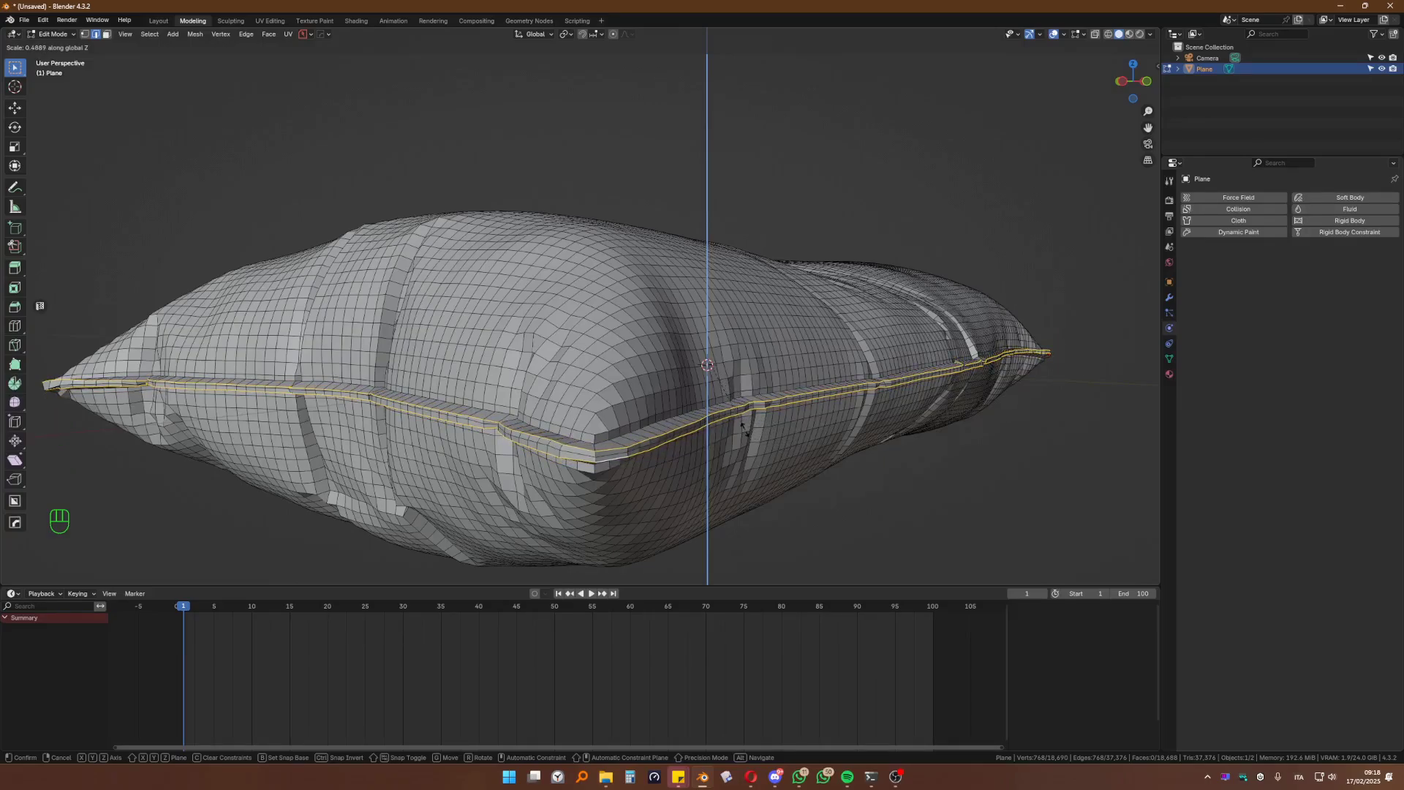
{"action": "left_click", "coordinate": [732, 339]}
{"action": "key", "text": "Tab"}
{"action": "middle_click_drag", "start_coordinate": [732, 340], "coordinate": [652, 380]}
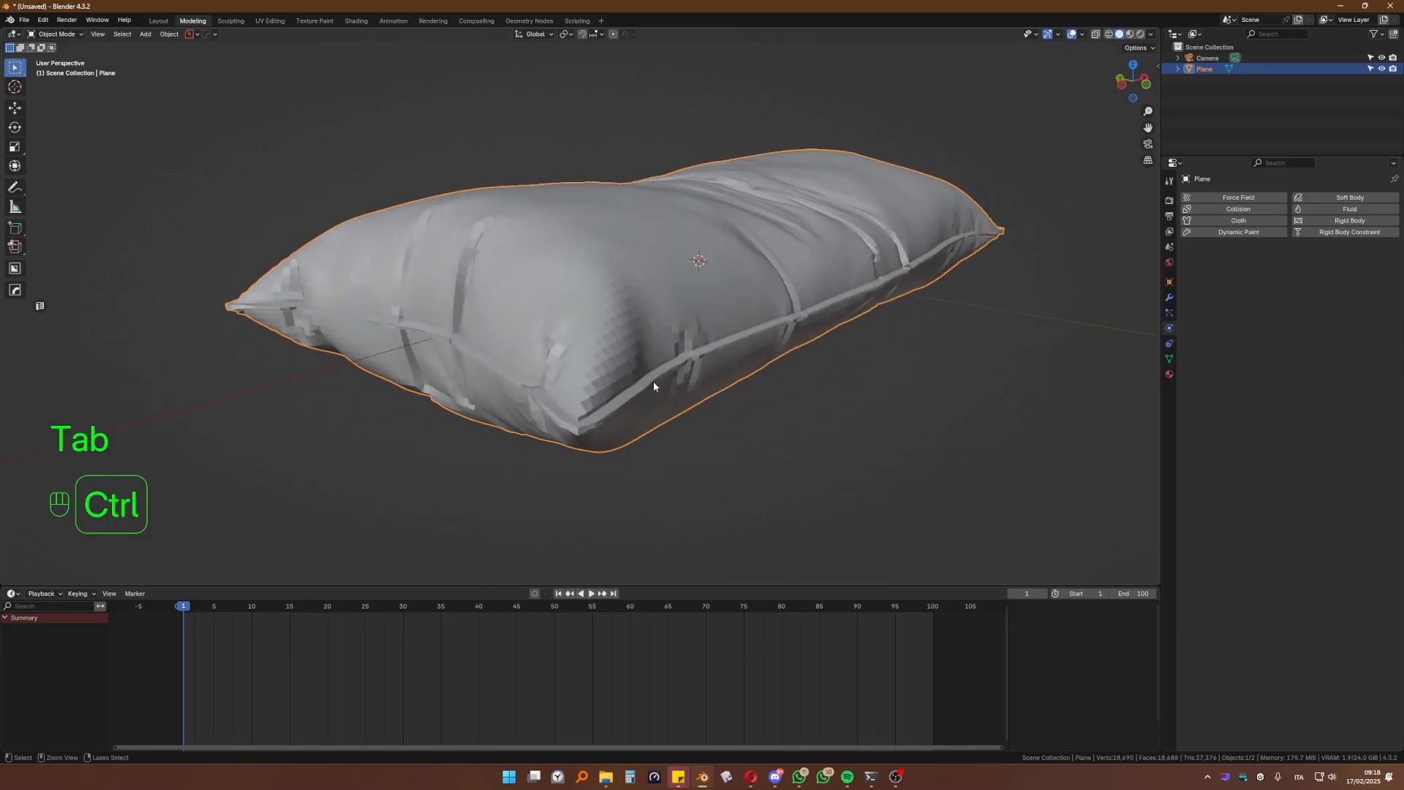
Step: Add a level-3 Subdivision modifier with Ctrl+3 and switch the viewport to wireframe shading
{"action": "key", "text": "ctrl+3"}
{"action": "middle_click_drag", "start_coordinate": [659, 389], "coordinate": [665, 416]}
{"action": "scroll", "coordinate": [664, 416], "scroll_direction": "down", "scroll_amount": 3}
{"action": "middle_click_drag", "start_coordinate": [712, 364], "coordinate": [683, 433]}
{"action": "key", "text": "alt+a"}
{"action": "middle_click_drag", "start_coordinate": [677, 335], "coordinate": [761, 366]}
{"action": "left_click", "coordinate": [1109, 35]}
{"action": "middle_click_drag", "start_coordinate": [944, 161], "coordinate": [824, 235]}
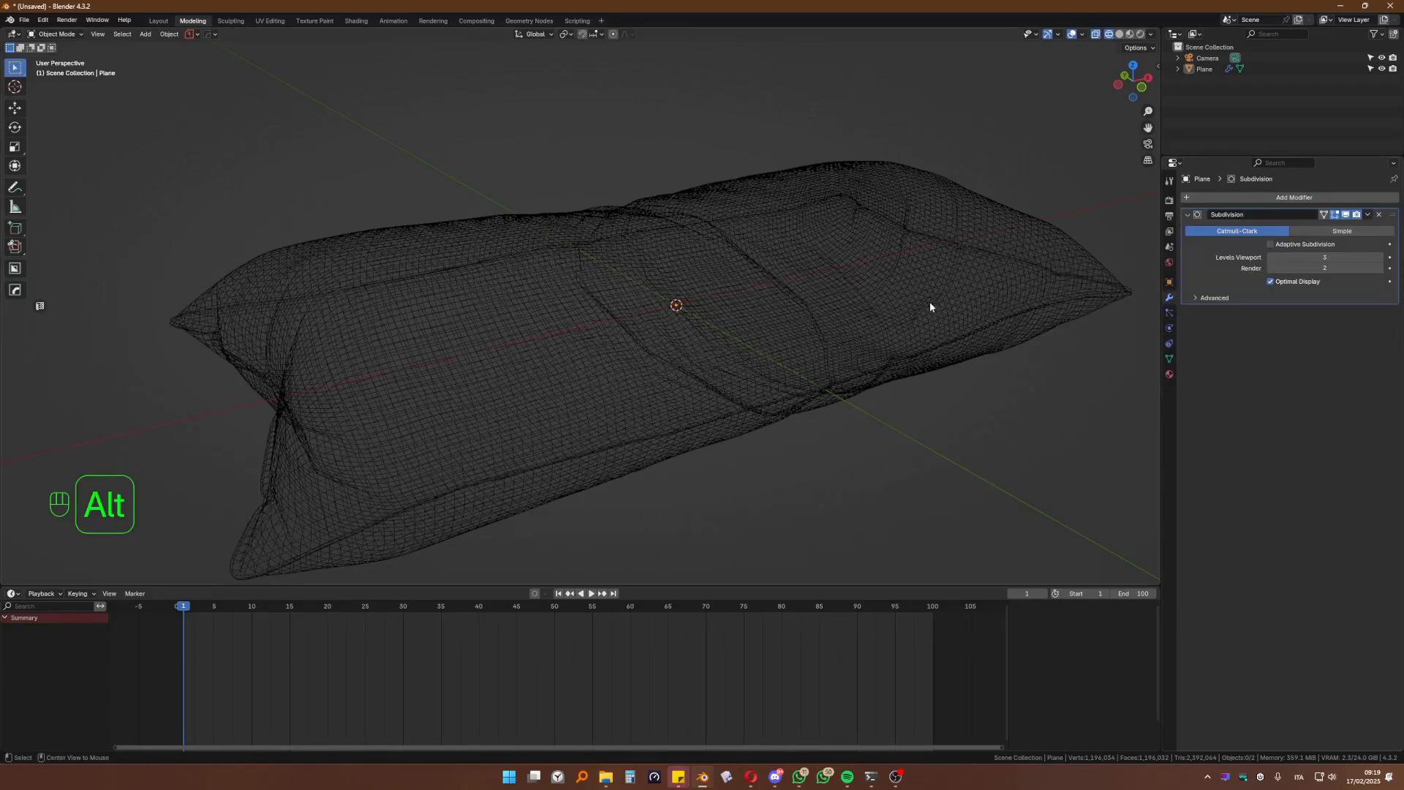
Step: Turn off X-ray and uncheck Optimal Display to show all subdivided edges
{"action": "key", "text": "alt+z"}
{"action": "left_click", "coordinate": [1271, 283]}
{"action": "middle_click_drag", "start_coordinate": [819, 287], "coordinate": [760, 317]}
{"action": "left_click", "coordinate": [628, 297]}
{"action": "middle_click_drag", "start_coordinate": [628, 303], "coordinate": [753, 292]}
{"action": "scroll", "coordinate": [747, 320], "scroll_direction": "up", "scroll_amount": 5}
{"action": "scroll", "coordinate": [752, 292], "scroll_direction": "down", "scroll_amount": 4}
Step: Lower the Levels Viewport to 1, then raise it back to 3
{"action": "left_click", "coordinate": [1271, 257]}
{"action": "left_click", "coordinate": [1271, 260]}
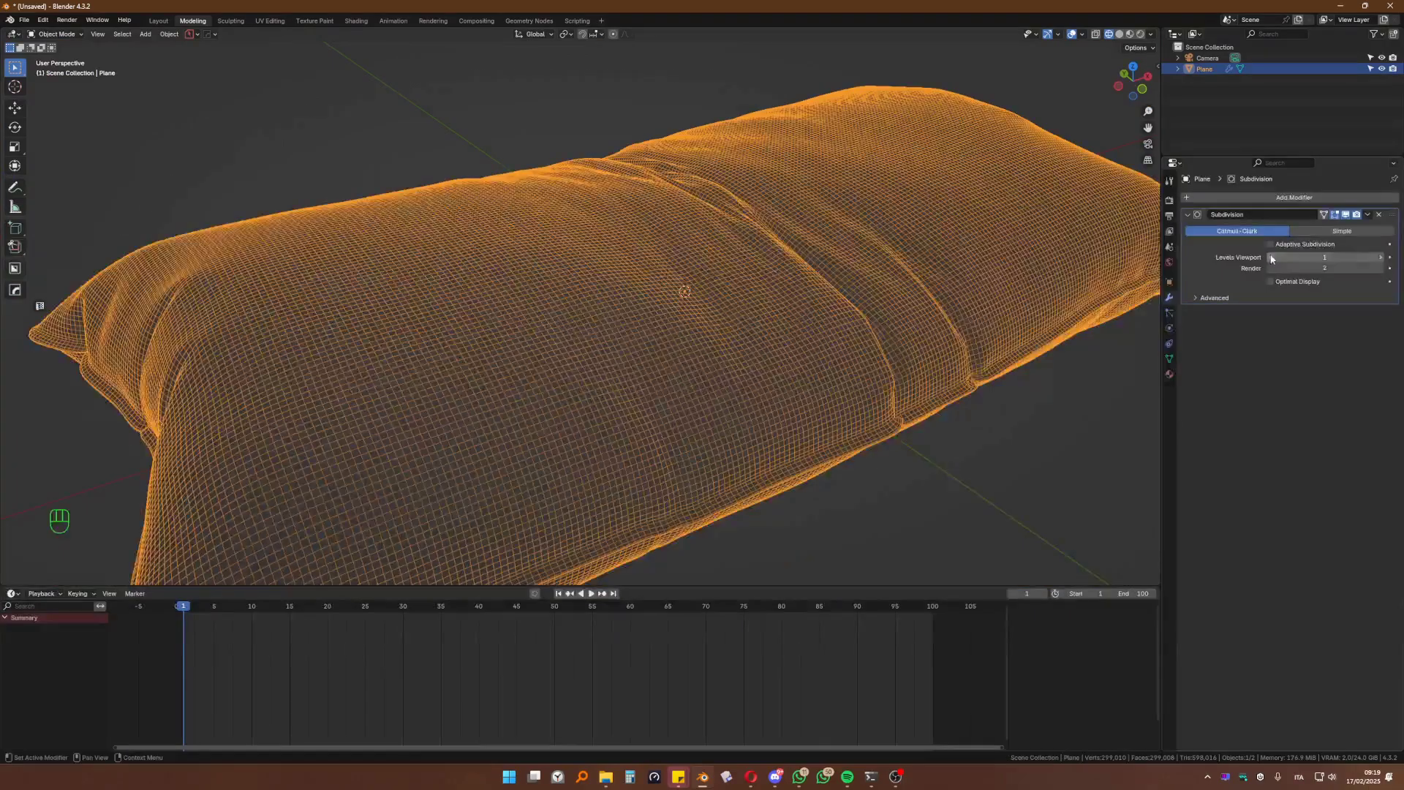
{"action": "scroll", "coordinate": [885, 229], "scroll_direction": "down", "scroll_amount": 4}
{"action": "scroll", "coordinate": [683, 287], "scroll_direction": "up", "scroll_amount": 3}
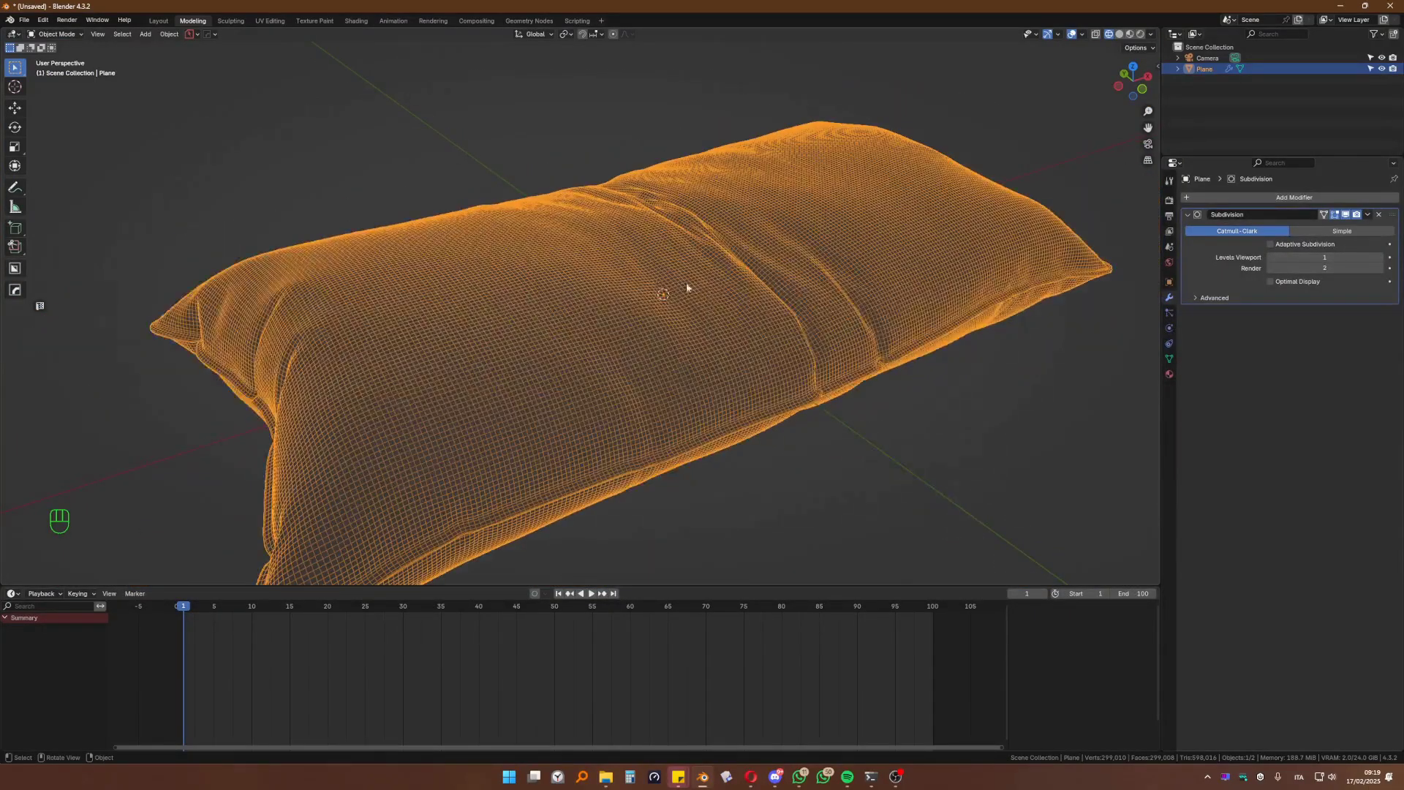
{"action": "left_click", "coordinate": [1382, 258]}
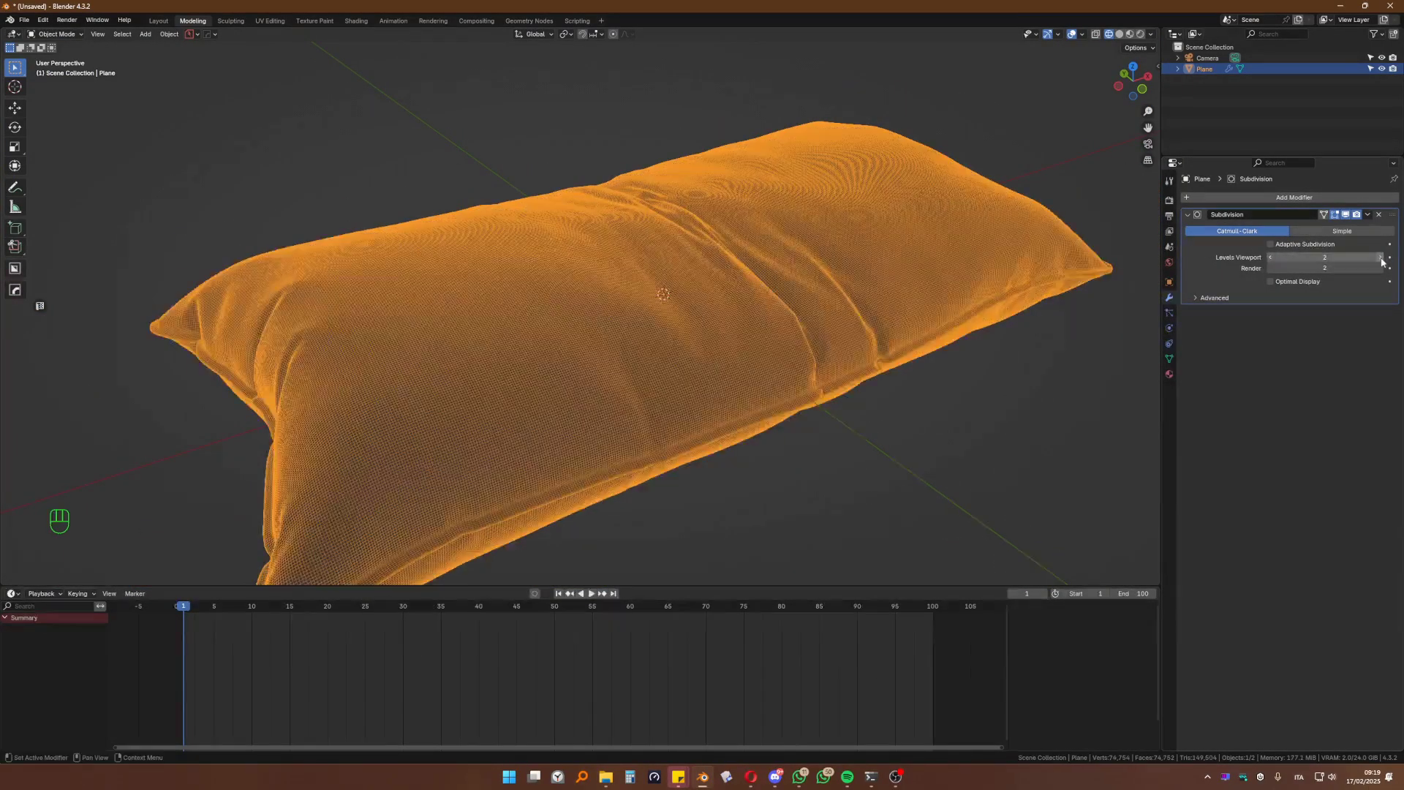
{"action": "left_click", "coordinate": [1382, 257]}
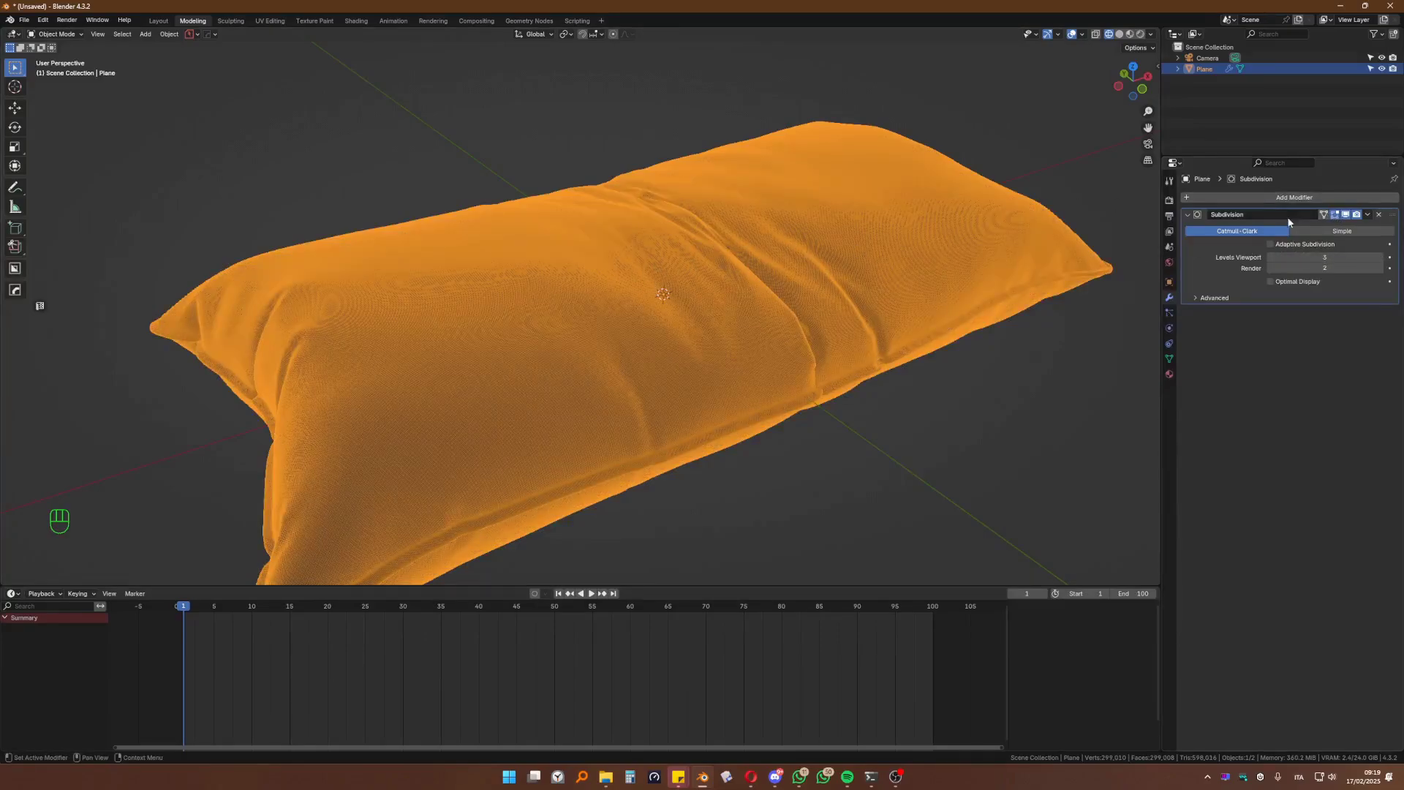
Step: Switch to solid shading and apply Shade Smooth to the pillow
{"action": "left_click", "coordinate": [1119, 33]}
{"action": "scroll", "coordinate": [720, 178], "scroll_direction": "down", "scroll_amount": 2}
{"action": "scroll", "coordinate": [578, 306], "scroll_direction": "up", "scroll_amount": 2}
{"action": "scroll", "coordinate": [577, 306], "scroll_direction": "up", "scroll_amount": 1}
{"action": "right_click", "coordinate": [567, 318]}
{"action": "left_click", "coordinate": [567, 317]}
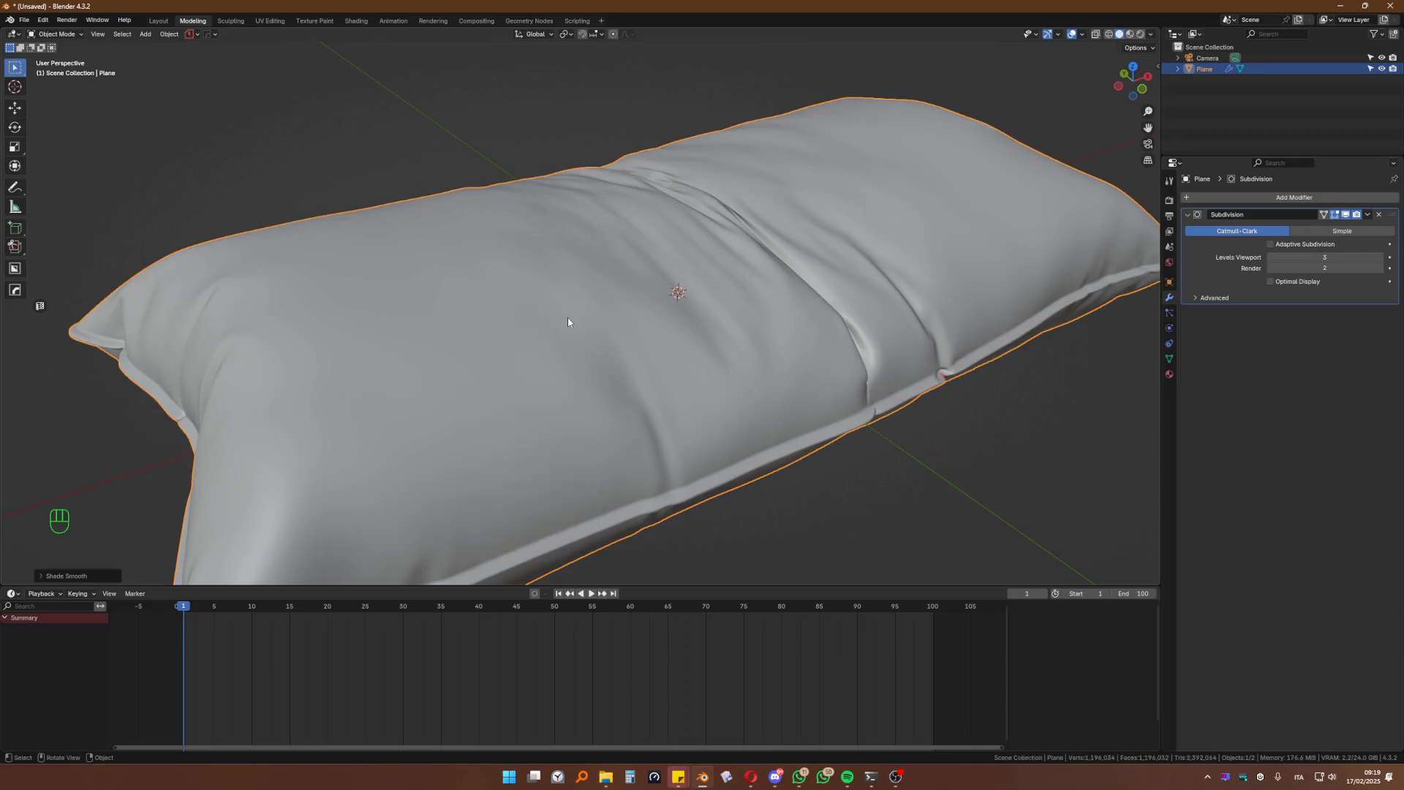
{"action": "left_click", "coordinate": [389, 119]}
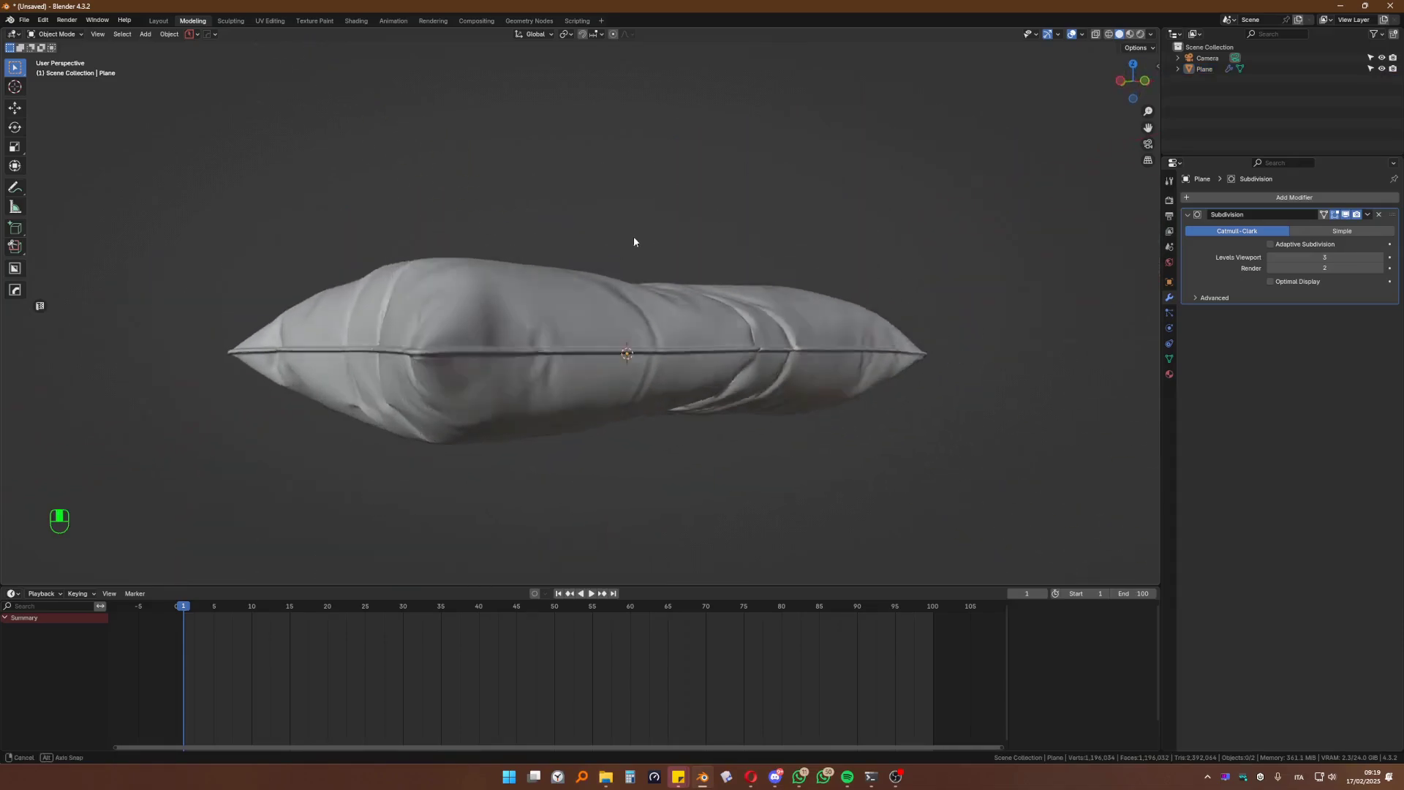